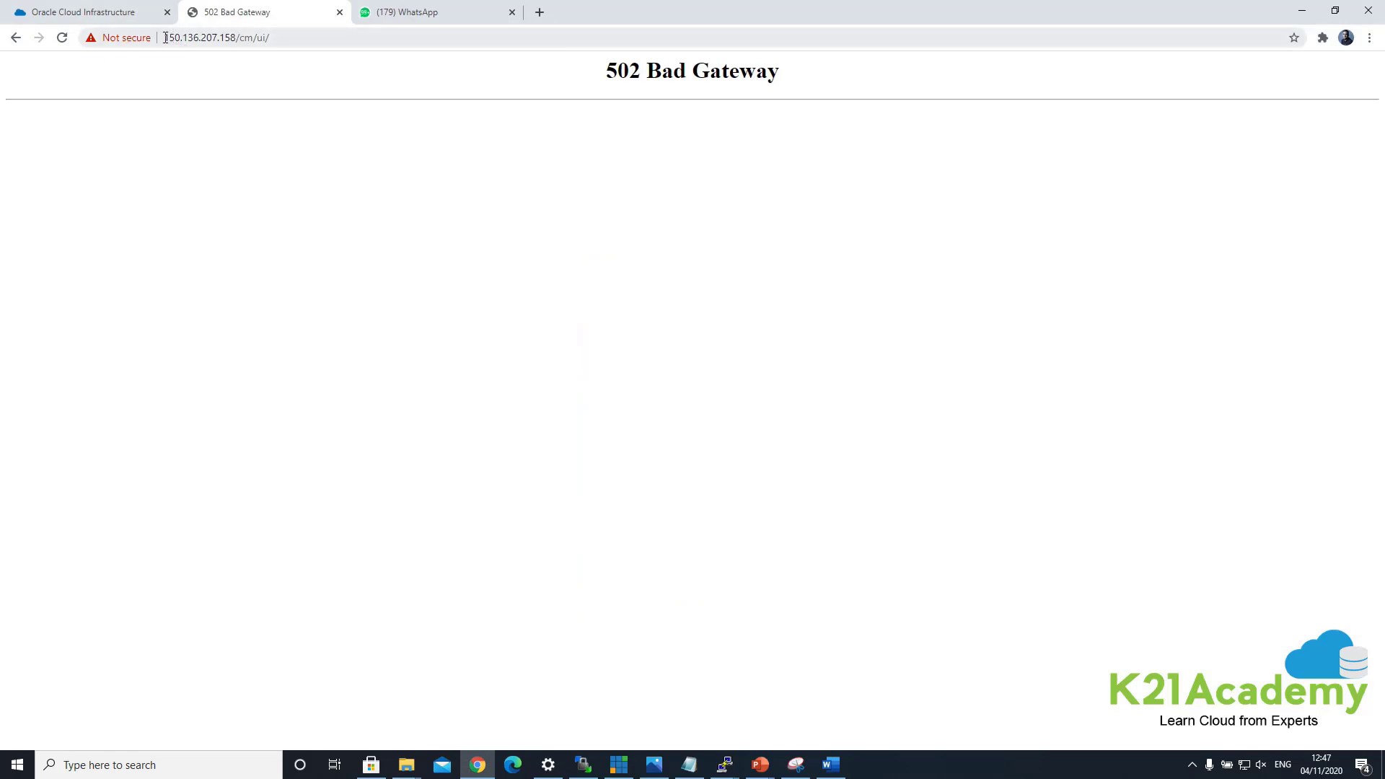
Inspect the Cloud Manager page's URL, connection security details and error heading in the browser.
{"action": "left_click_drag", "start_coordinate": [166, 38], "coordinate": [232, 37]}
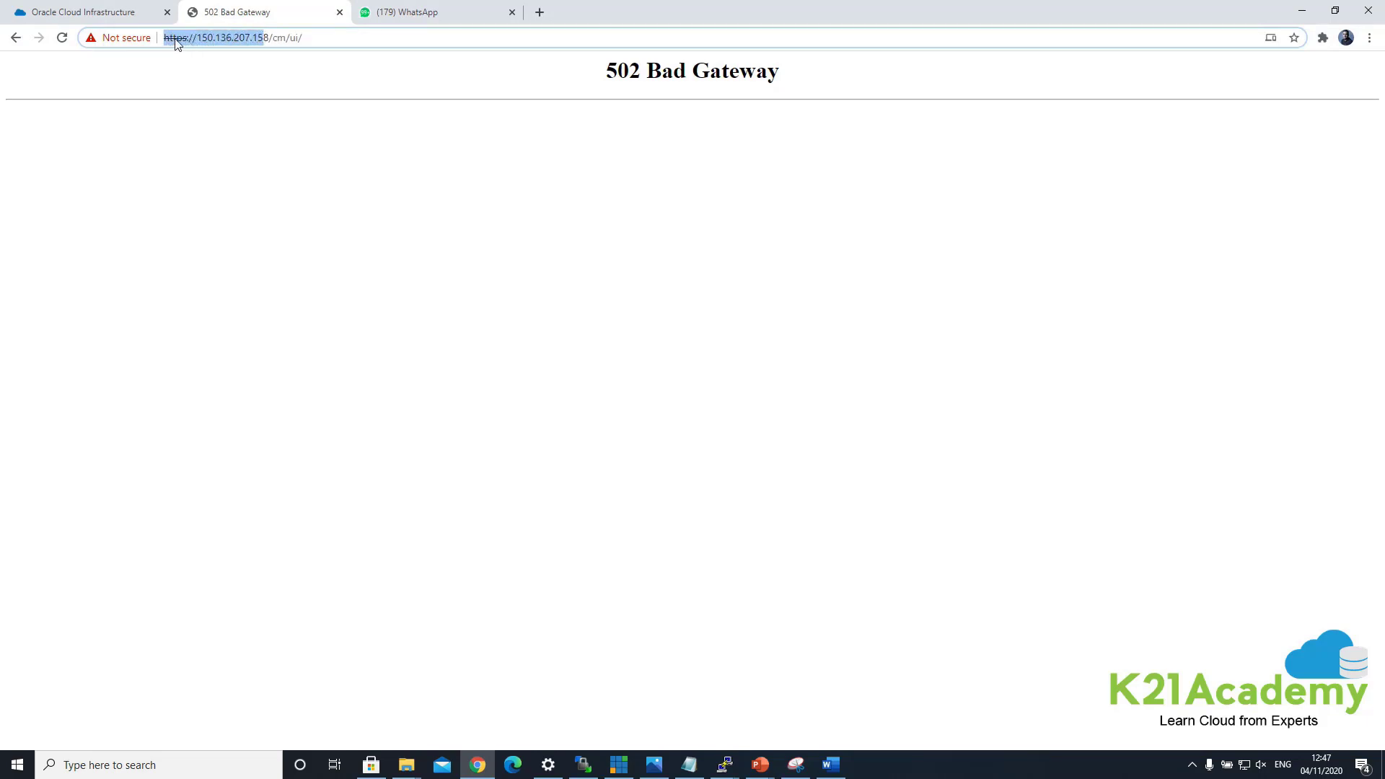
{"action": "left_click", "coordinate": [129, 41]}
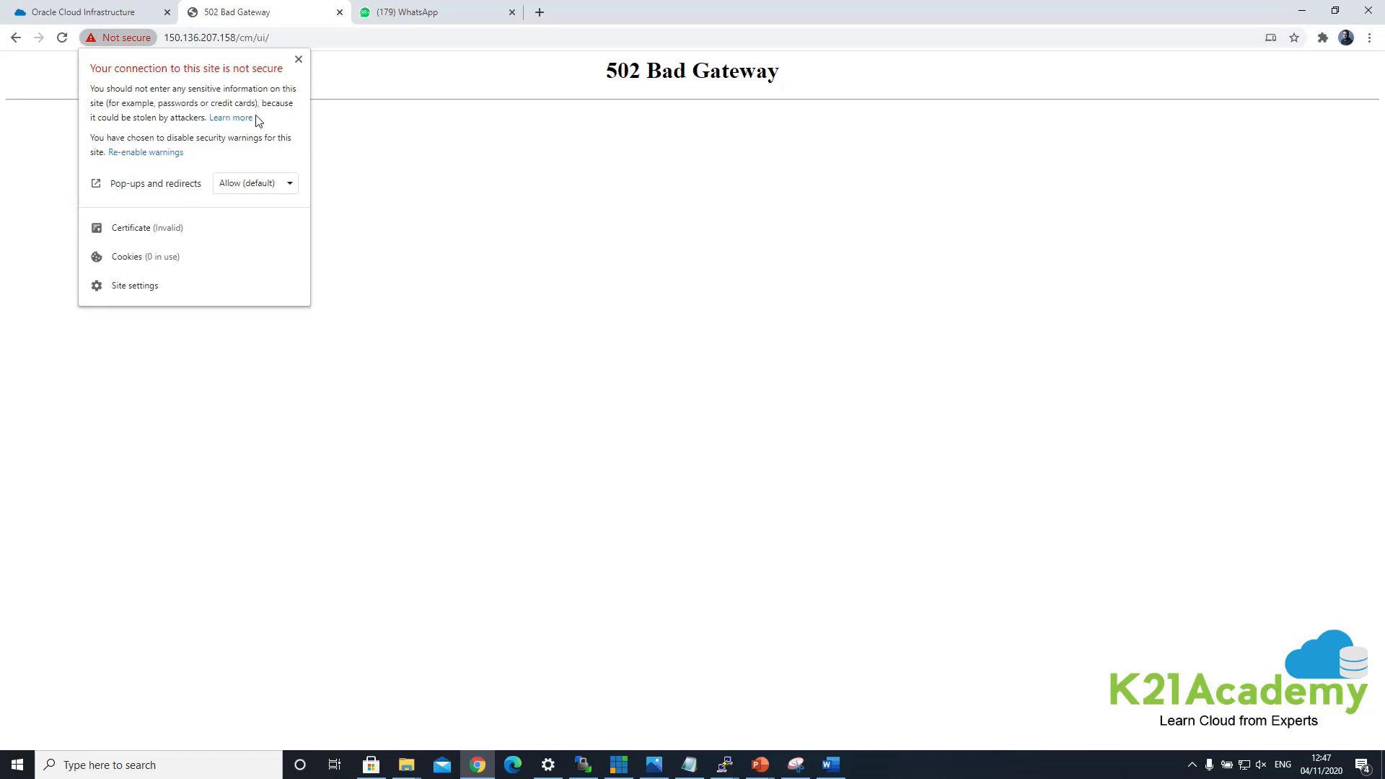
{"action": "left_click", "coordinate": [299, 61]}
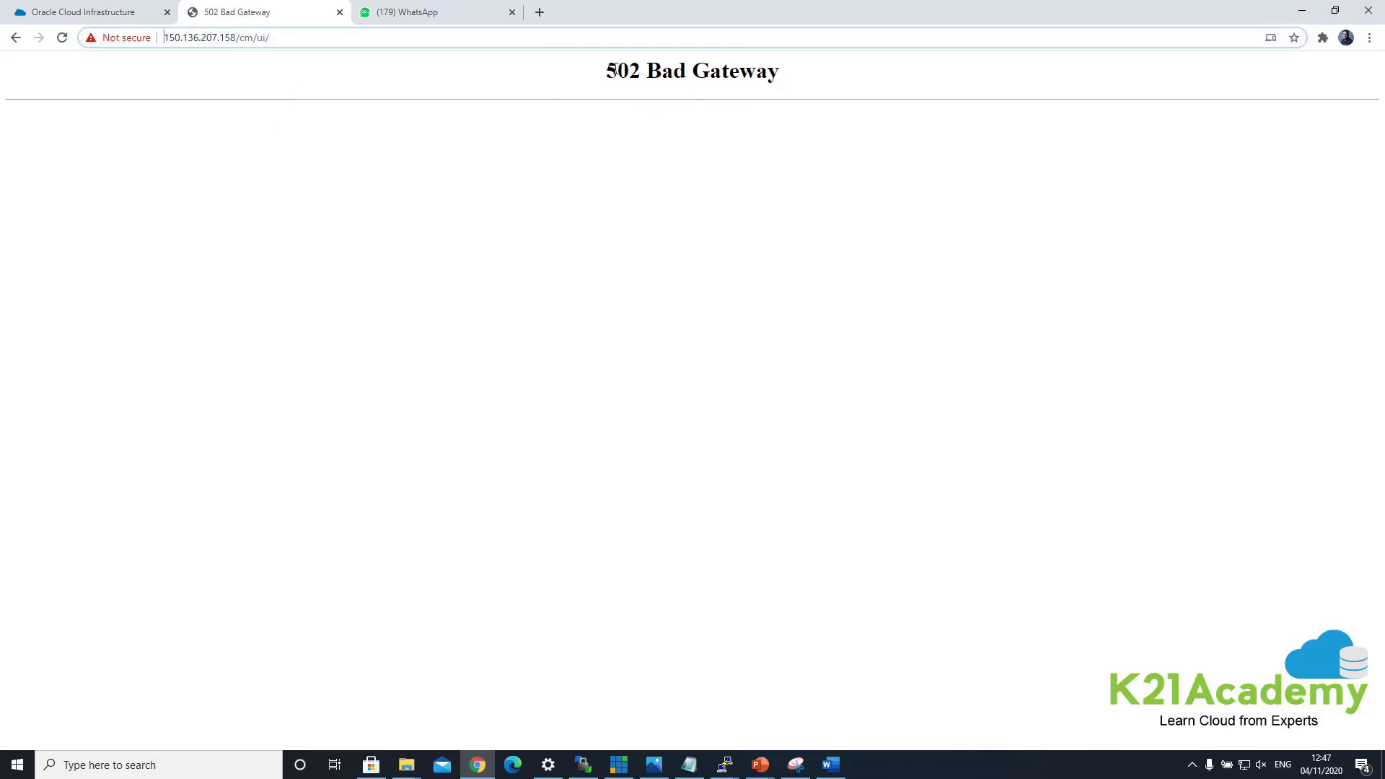
{"action": "left_click_drag", "start_coordinate": [612, 70], "coordinate": [769, 70]}
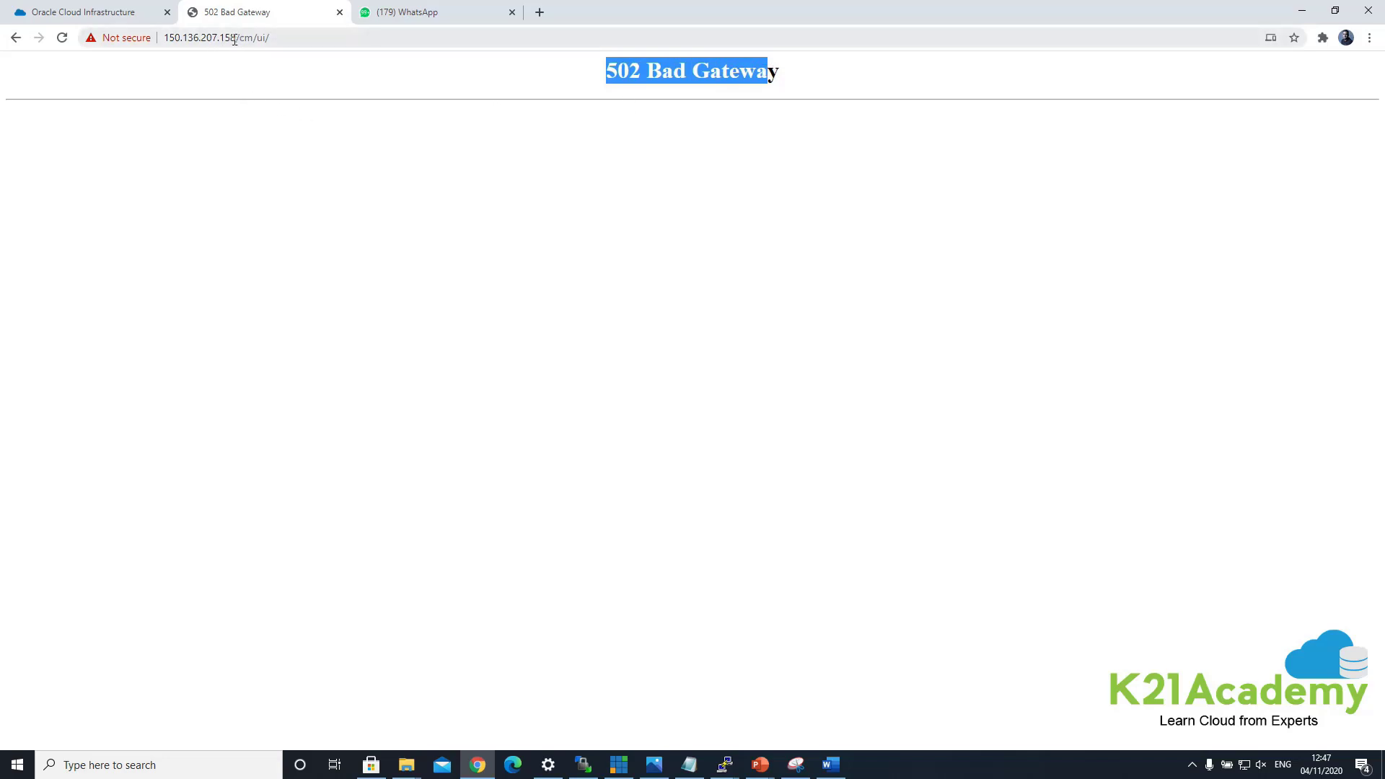
Open the Load Balancers list under Networking in the Oracle Cloud console.
{"action": "left_click_drag", "start_coordinate": [236, 37], "coordinate": [113, 18]}
{"action": "left_click", "coordinate": [114, 18]}
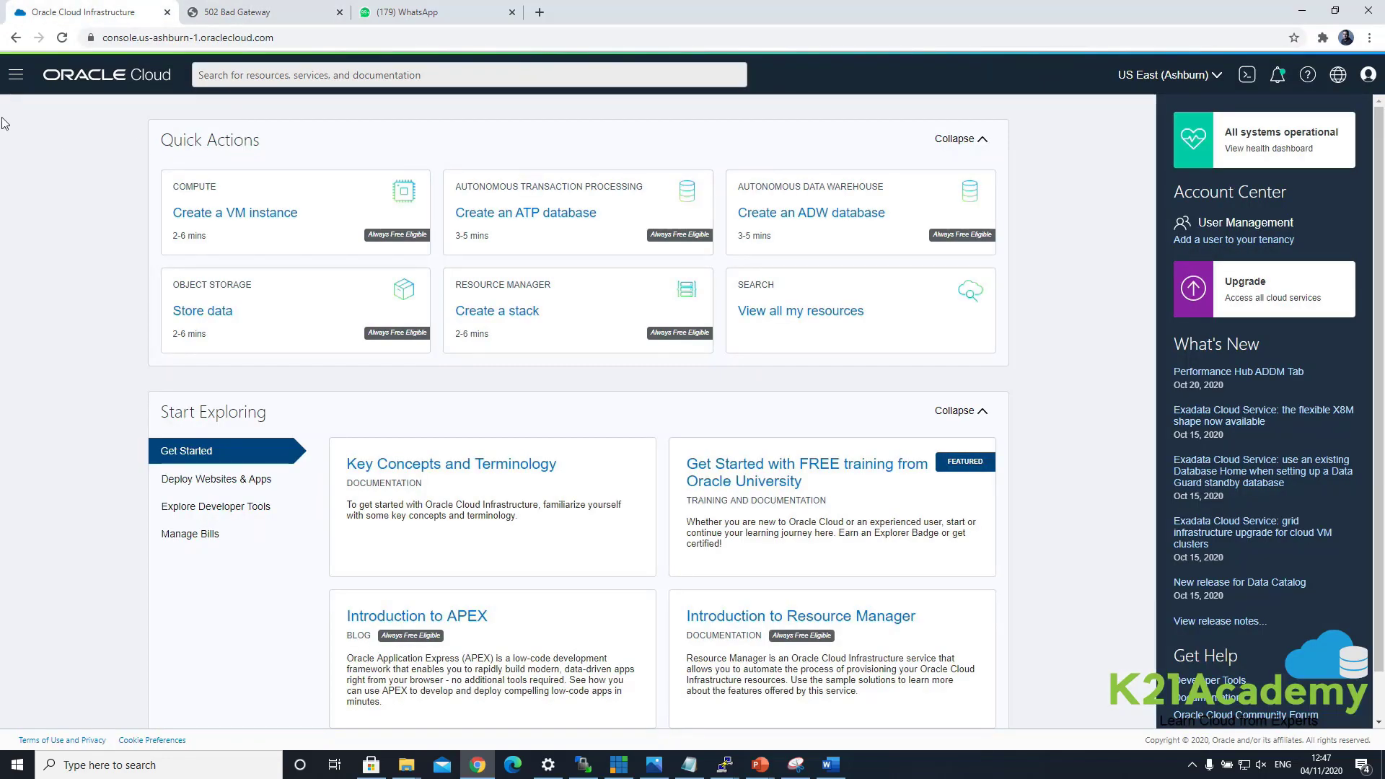
{"action": "left_click", "coordinate": [16, 74]}
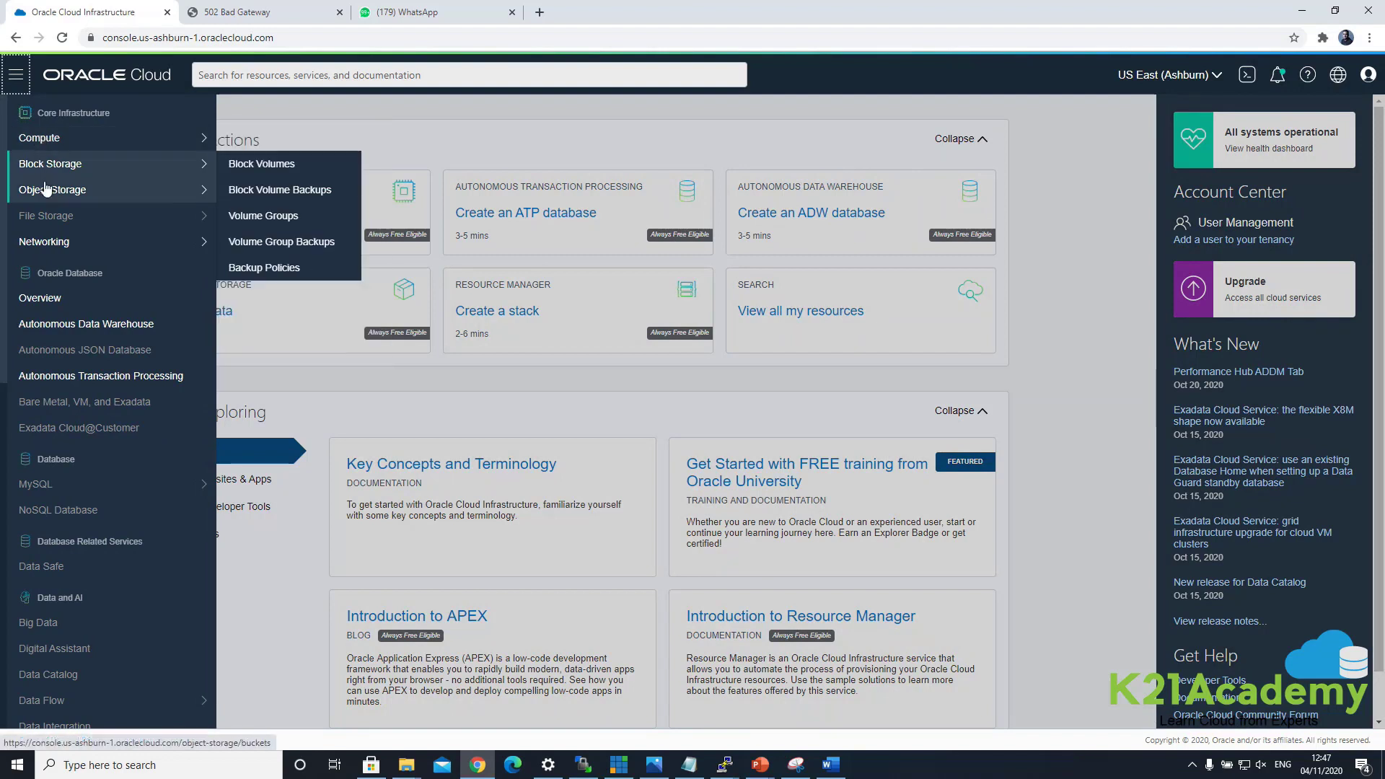
{"action": "mouse_move", "coordinate": [46, 244]}
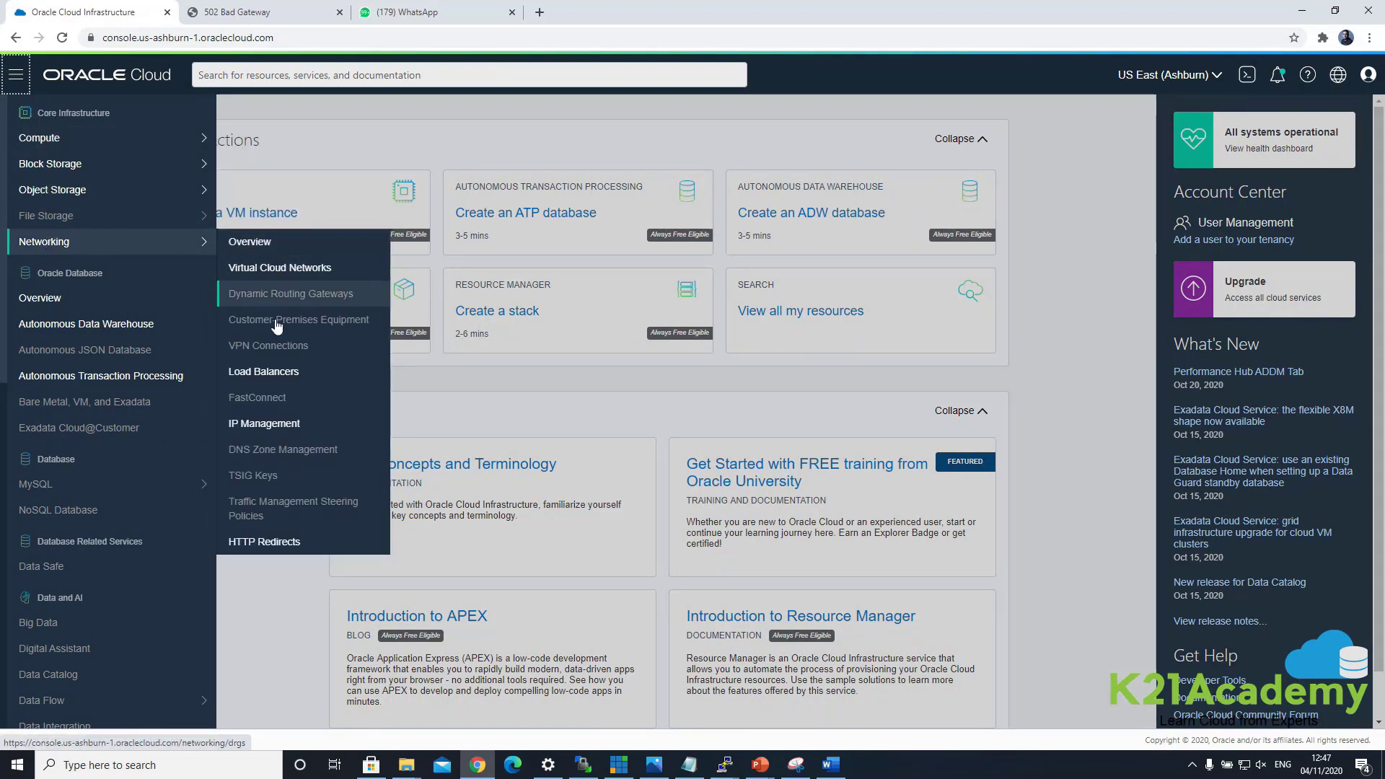
{"action": "left_click", "coordinate": [281, 377]}
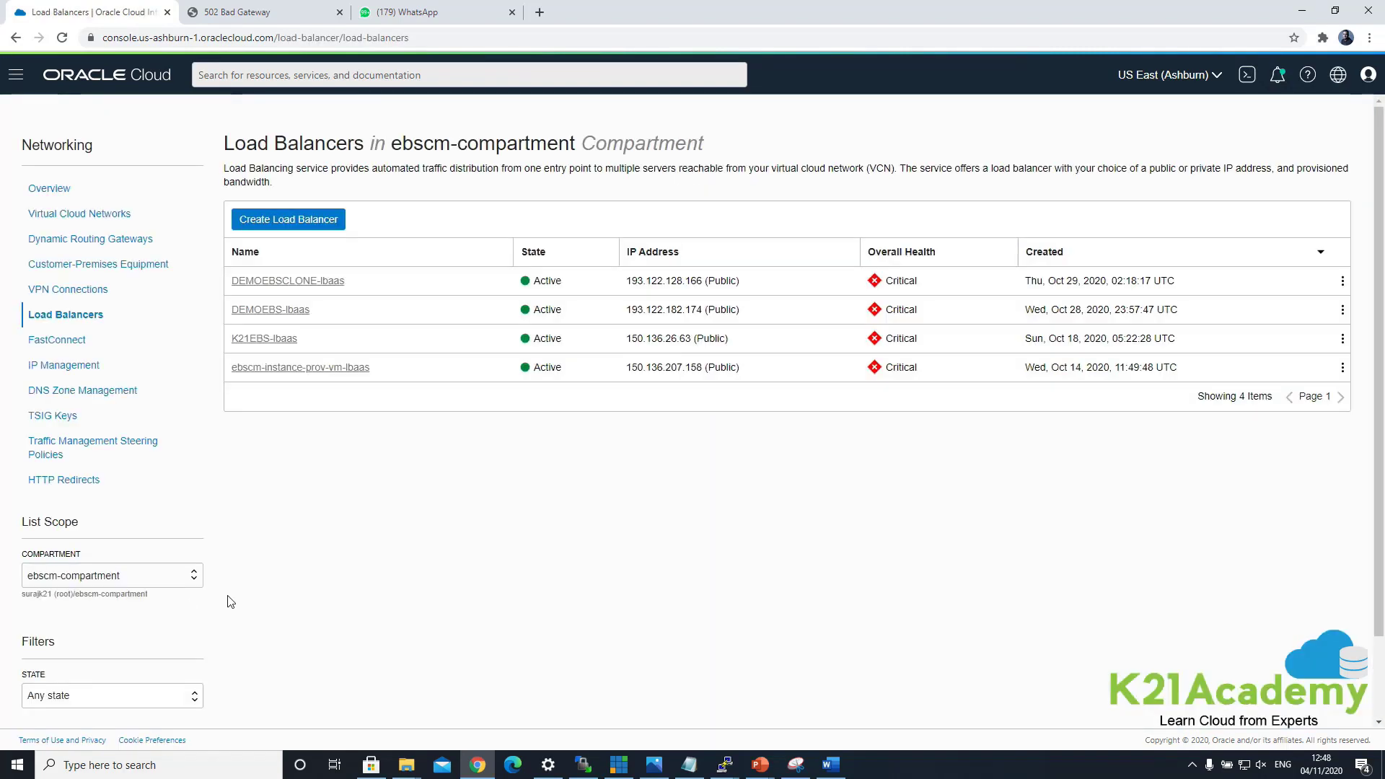
Compare the IP address in the Cloud Manager URL with the ebscm-instance-prov-vm-lbaas load balancer's public IP and check its overall health.
{"action": "left_click", "coordinate": [238, 12]}
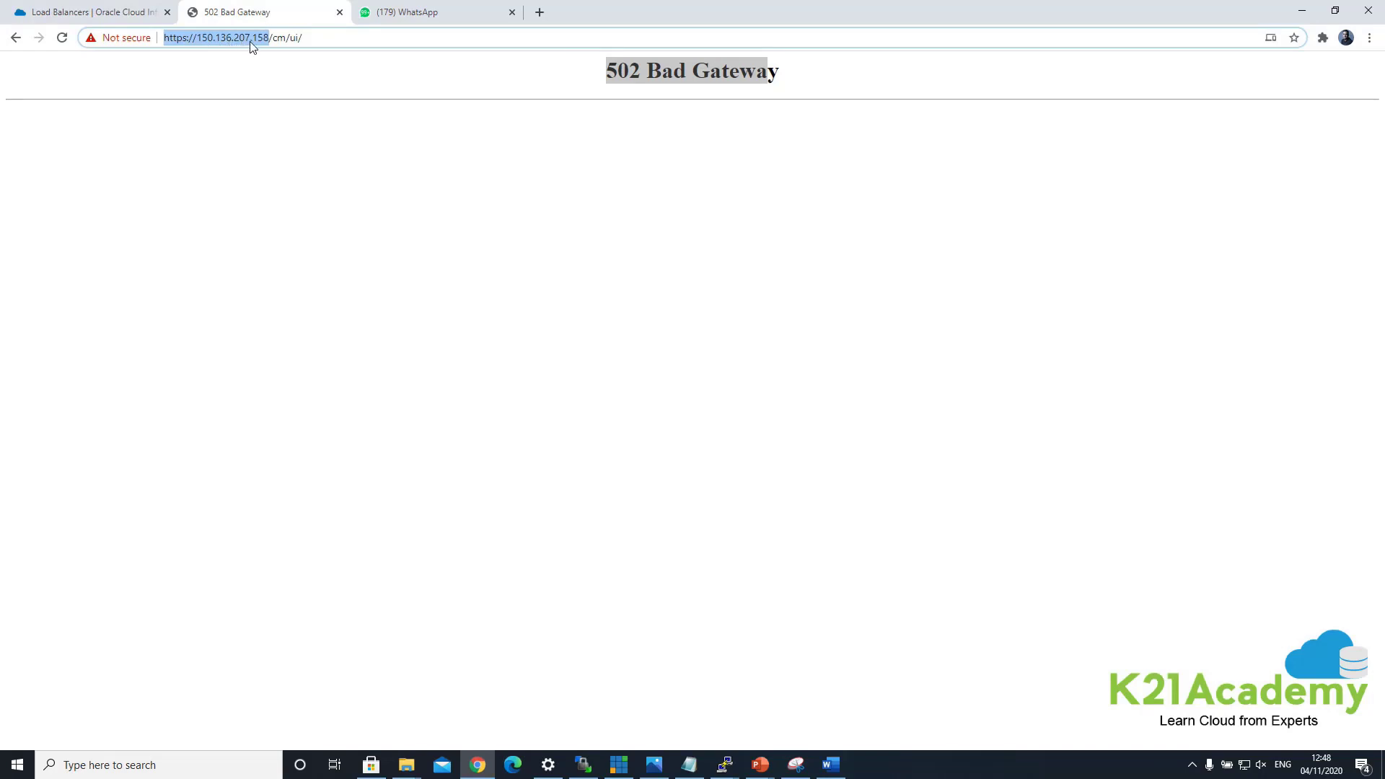
{"action": "left_click", "coordinate": [108, 13]}
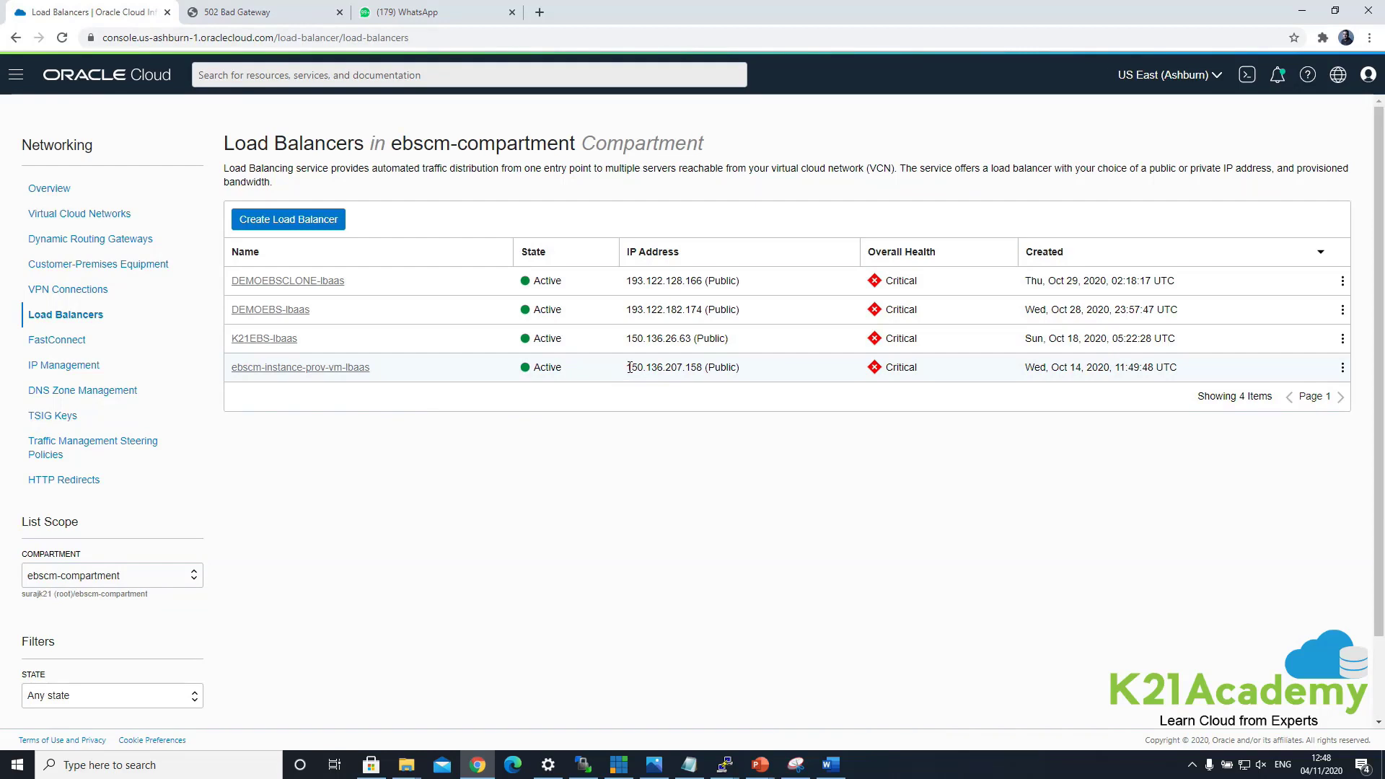
{"action": "left_click_drag", "start_coordinate": [626, 367], "coordinate": [736, 368]}
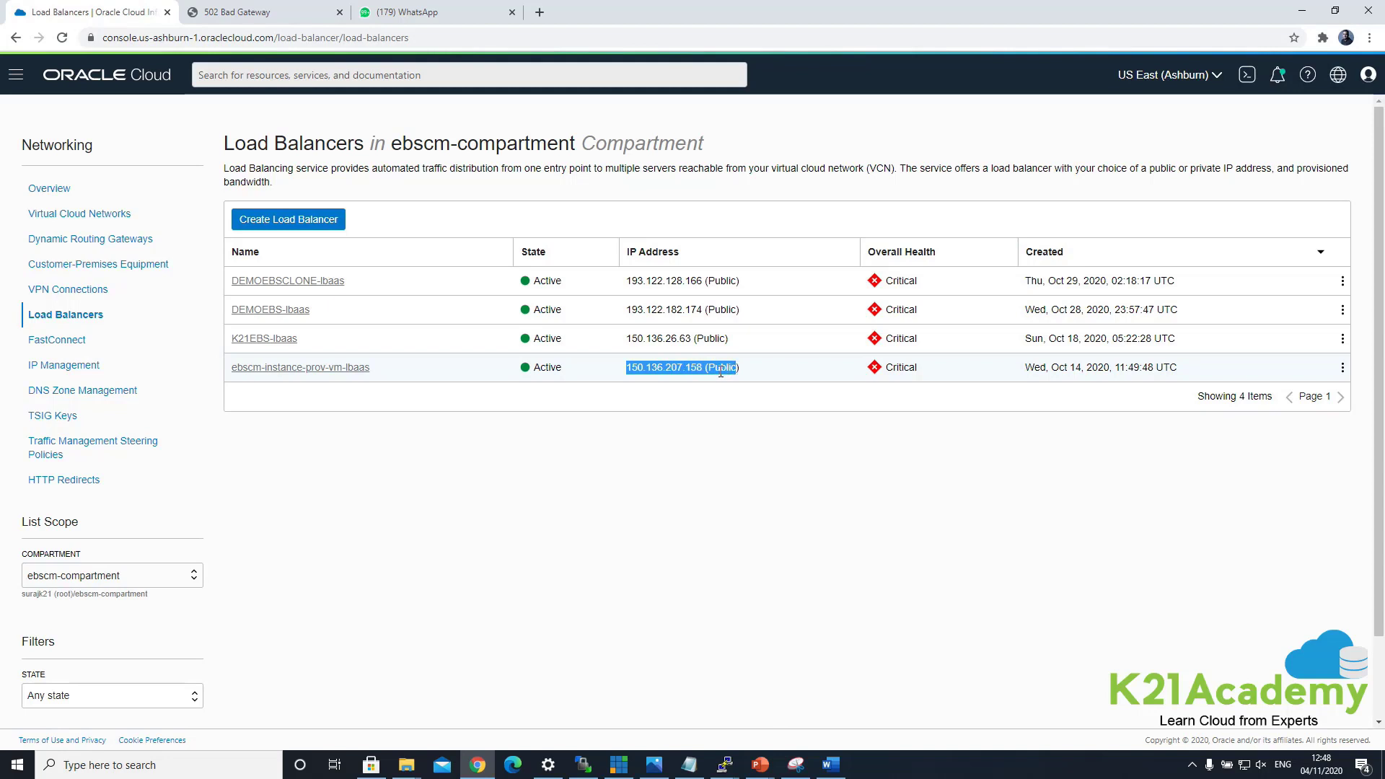
{"action": "left_click_drag", "start_coordinate": [884, 368], "coordinate": [935, 376]}
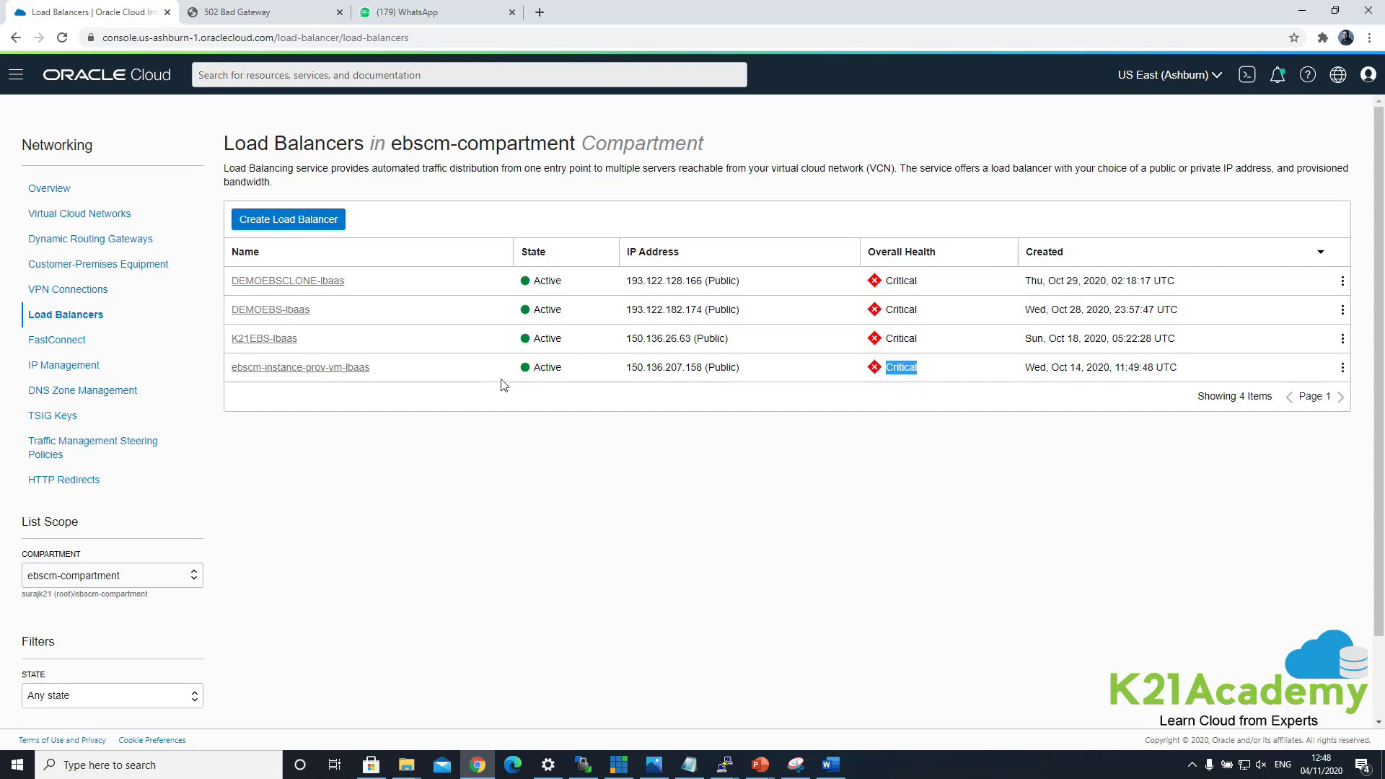
{"action": "left_click", "coordinate": [256, 11]}
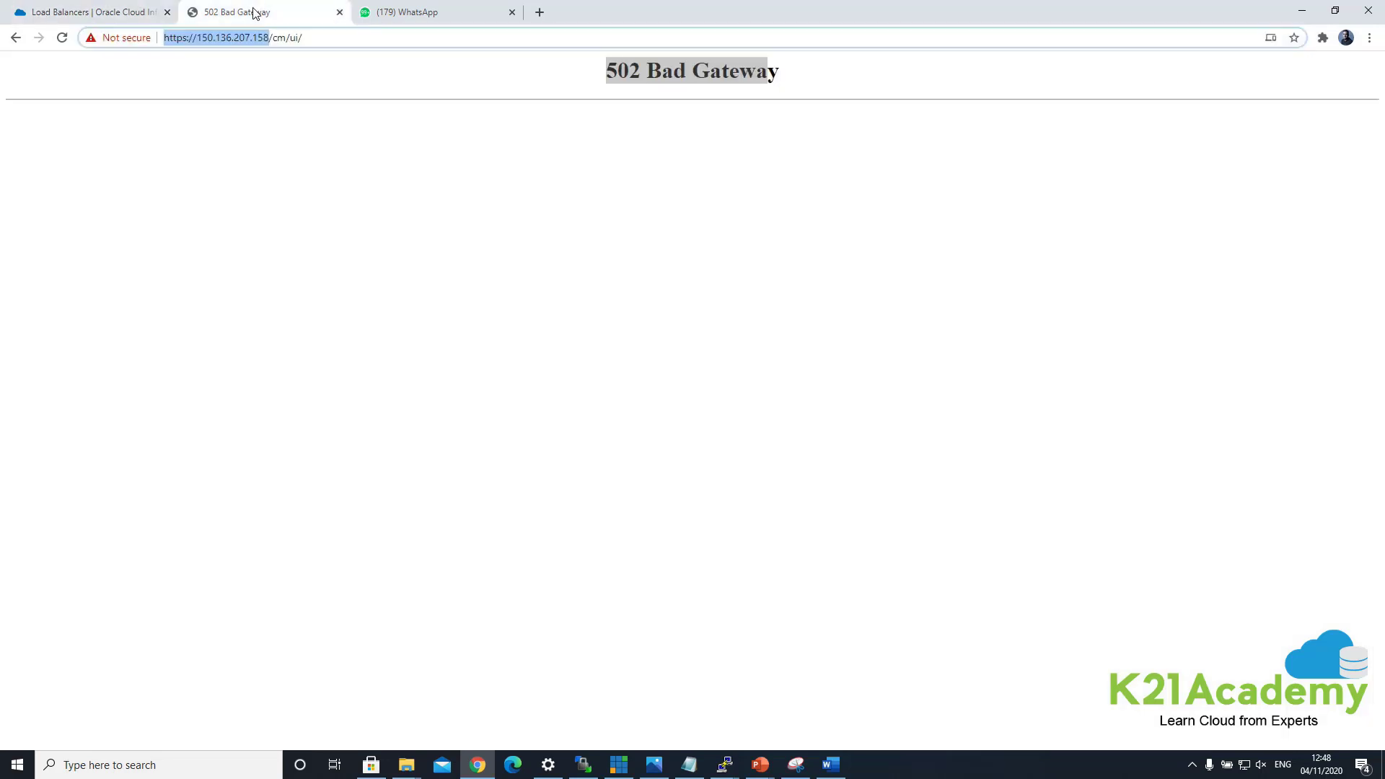
{"action": "left_click", "coordinate": [102, 13]}
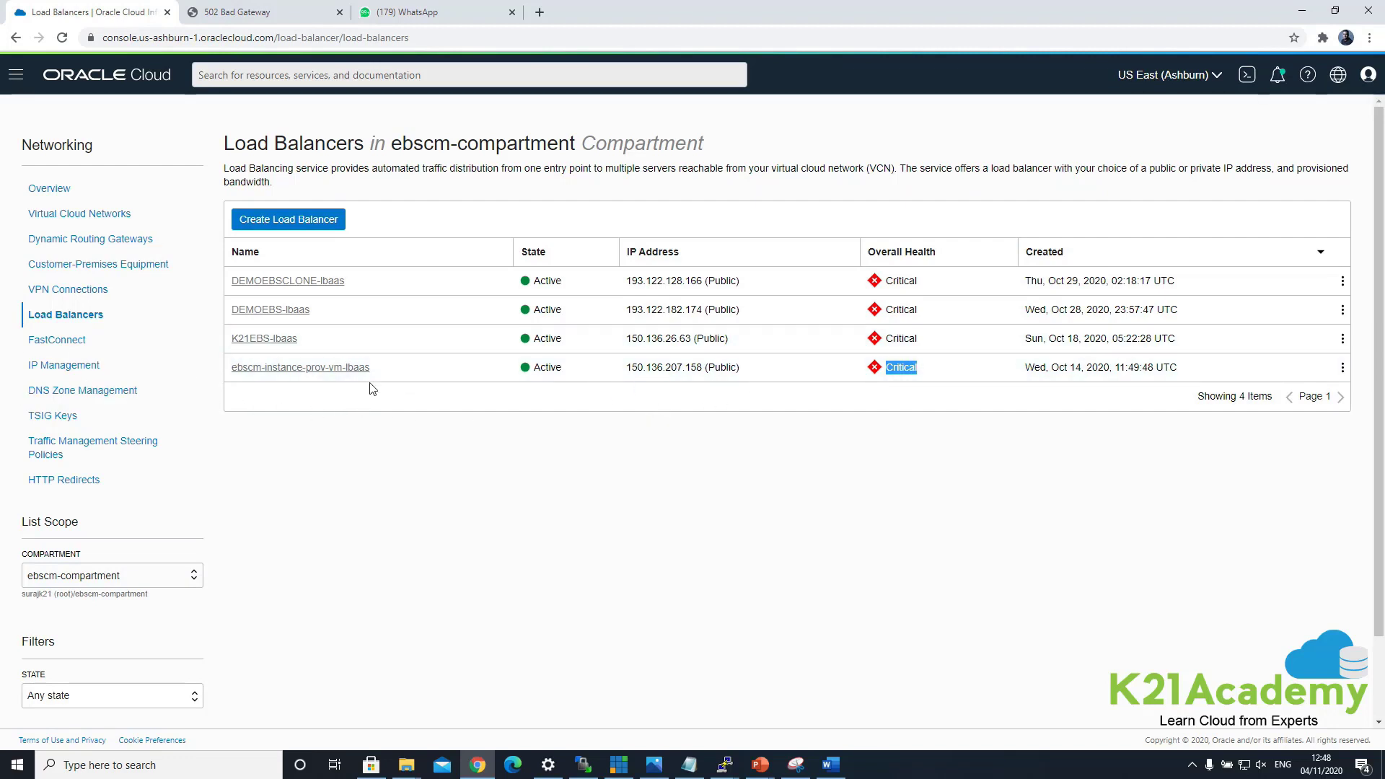
Open the ebscm-instance-prov-vm-lbaas load balancer and list the backends of its backend set ebscm-instance-prov-vm-lbaas-bes.
{"action": "left_click", "coordinate": [331, 373]}
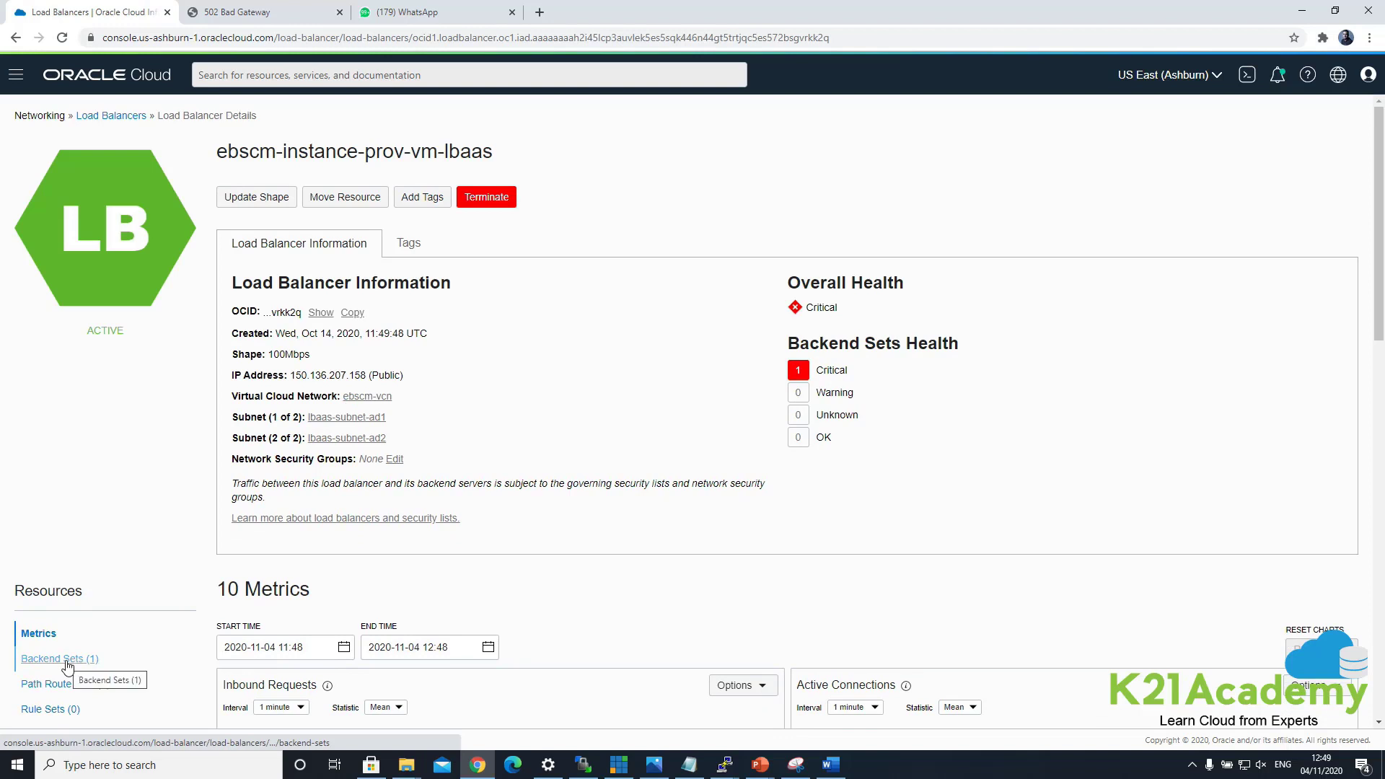
{"action": "left_click", "coordinate": [67, 660]}
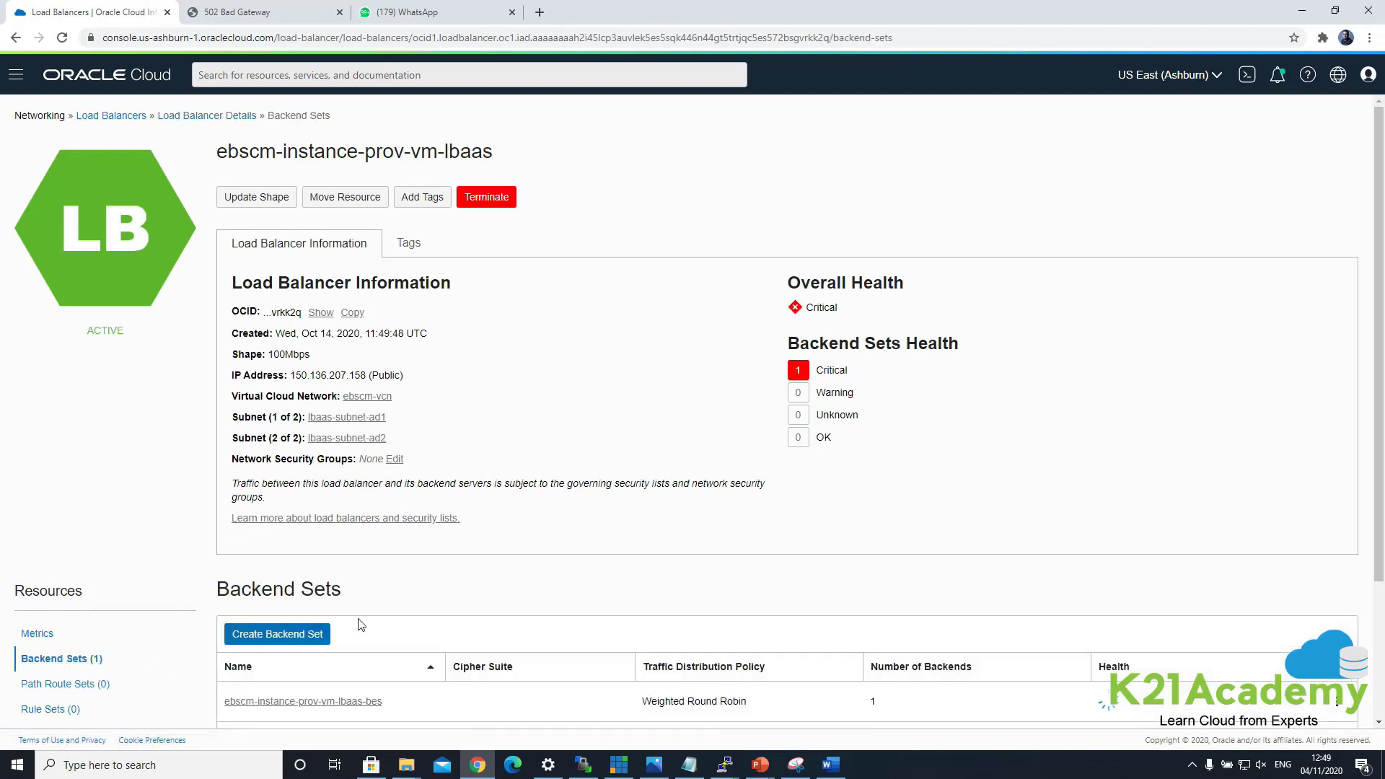
{"action": "scroll", "coordinate": [226, 664], "scroll_direction": "down", "scroll_amount": 1}
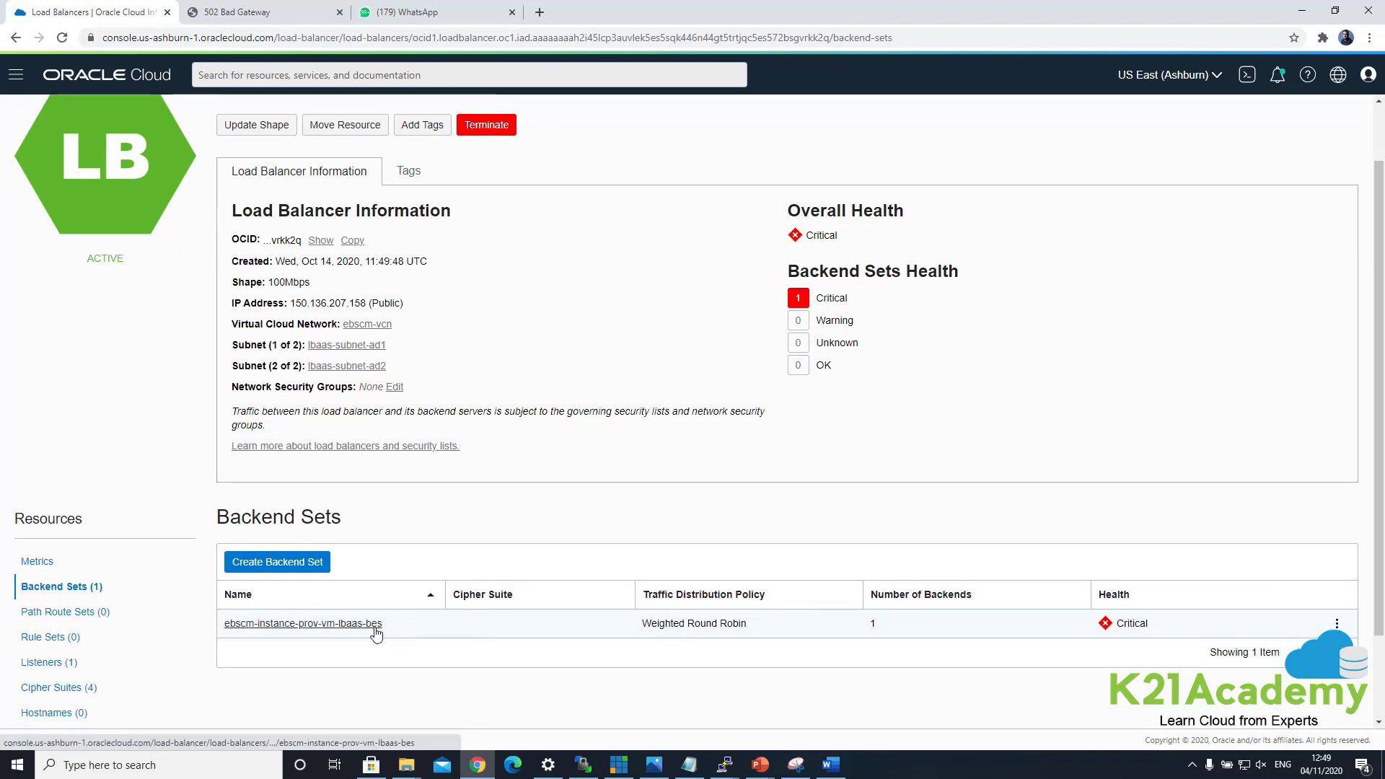
{"action": "left_click", "coordinate": [326, 629]}
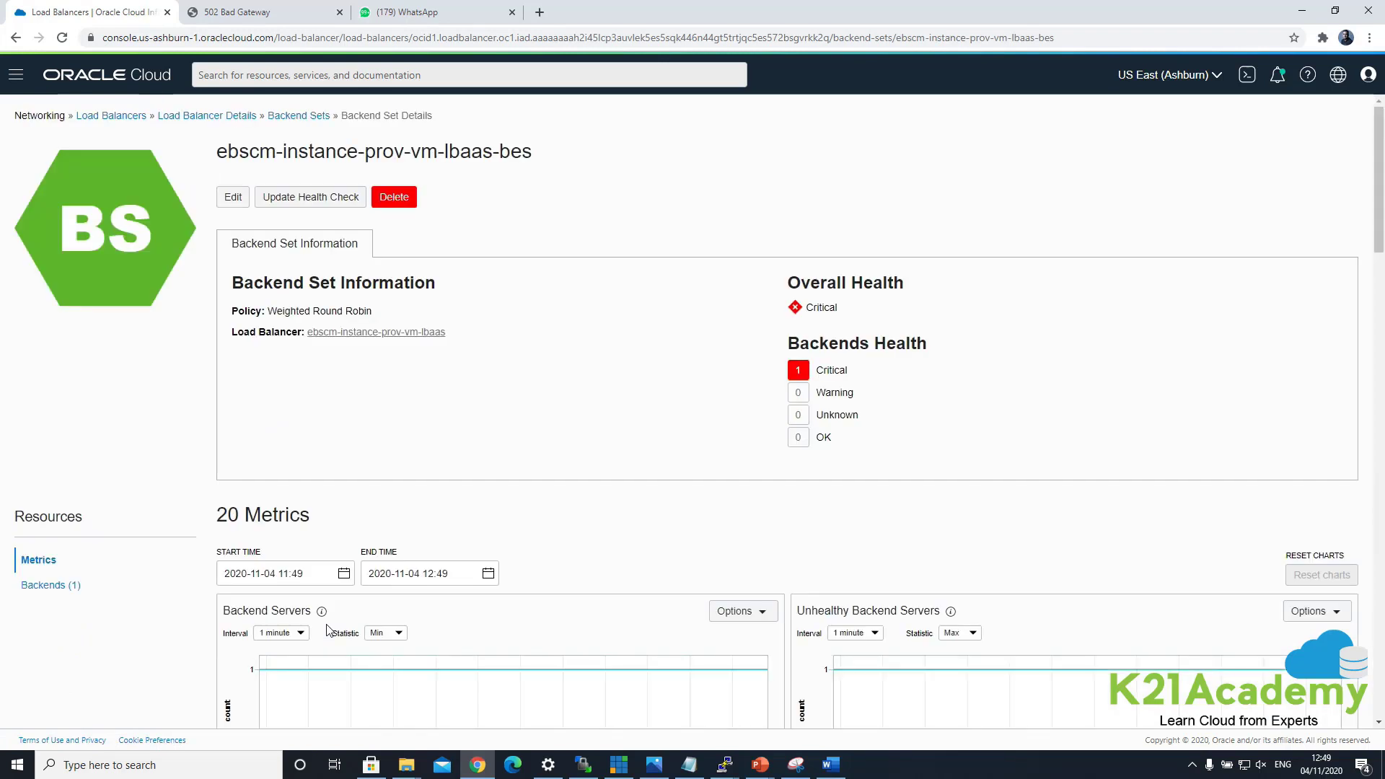
{"action": "left_click", "coordinate": [75, 593]}
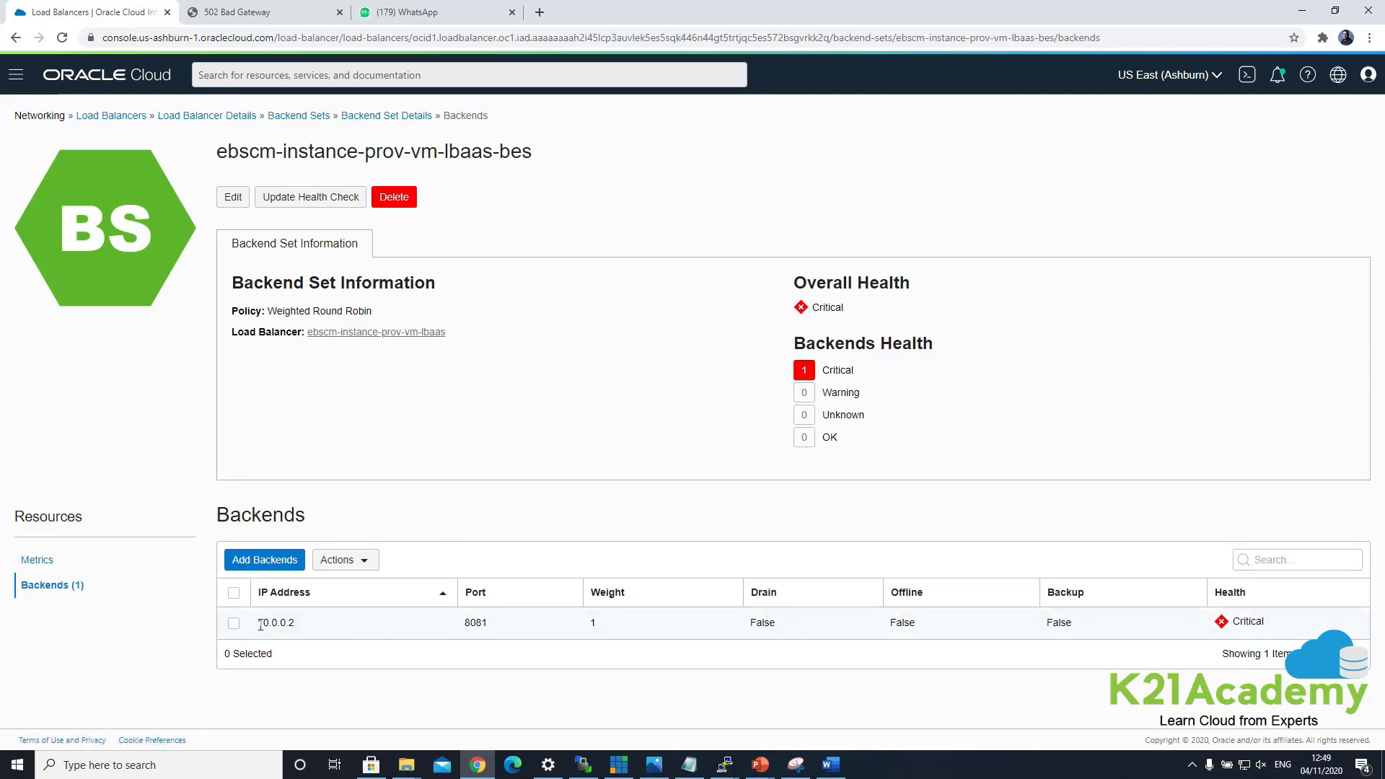
Examine the IP address and port of the only backend in the backend set.
{"action": "left_click_drag", "start_coordinate": [258, 622], "coordinate": [294, 624]}
{"action": "left_click_drag", "start_coordinate": [462, 625], "coordinate": [489, 626]}
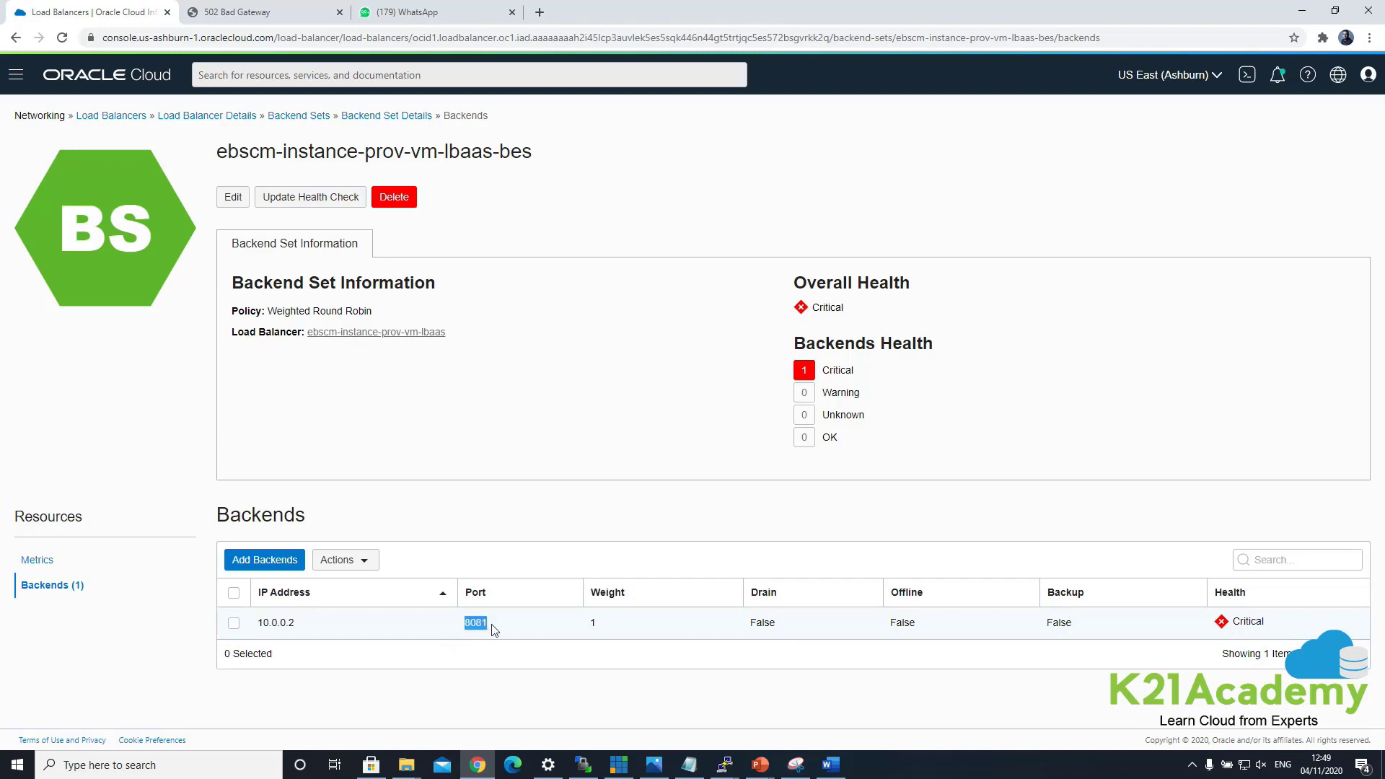
{"action": "left_click_drag", "start_coordinate": [306, 628], "coordinate": [263, 623]}
{"action": "left_click", "coordinate": [291, 625]}
{"action": "mouse_move", "coordinate": [294, 624]}
{"action": "left_mouse_down"}
{"action": "mouse_move", "coordinate": [261, 625]}
{"action": "mouse_move", "coordinate": [304, 629]}
{"action": "left_mouse_up"}
{"action": "left_click_drag", "start_coordinate": [465, 625], "coordinate": [503, 628]}
Check the network diagram in the Word activity guide against the IP address and port of the listed backend in the Oracle Cloud console.
{"action": "key", "text": "alt+Tab"}
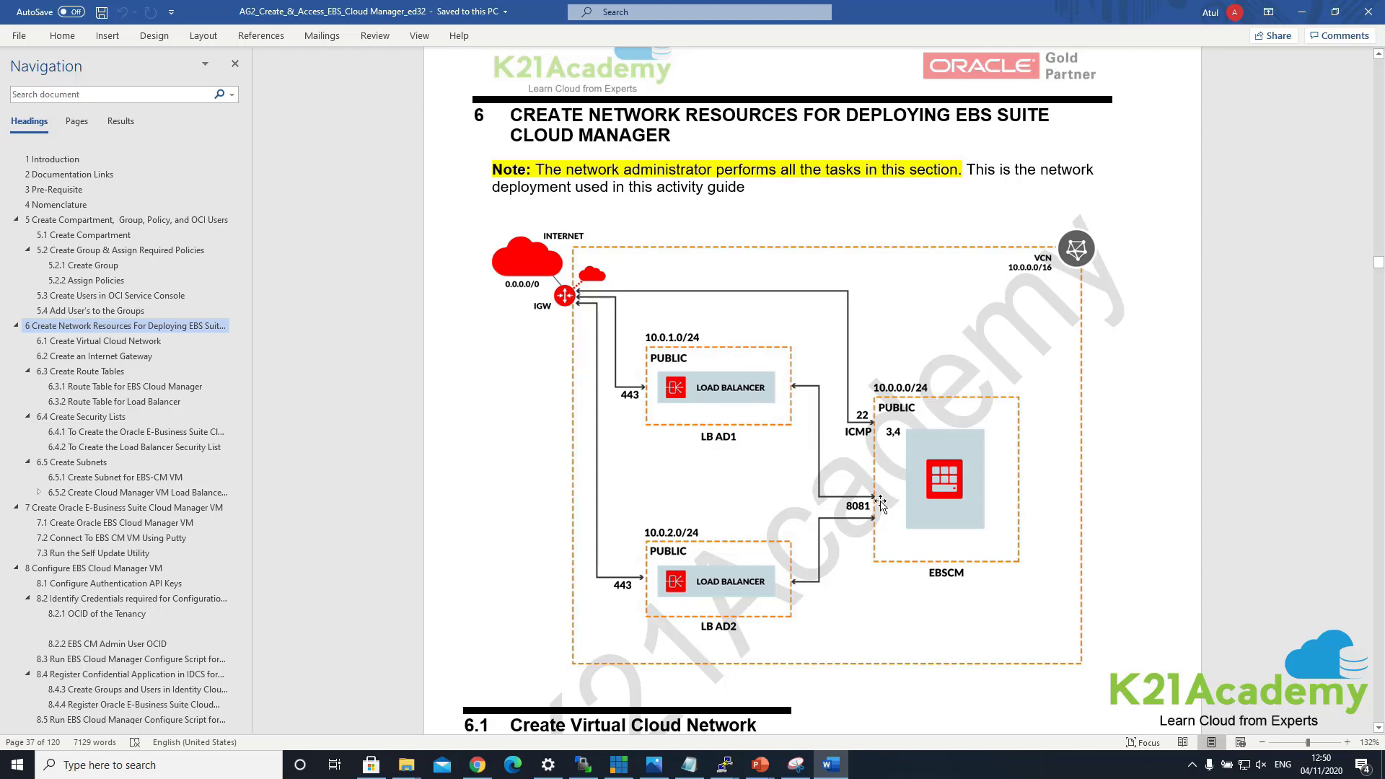
{"action": "key", "text": "alt+Tab"}
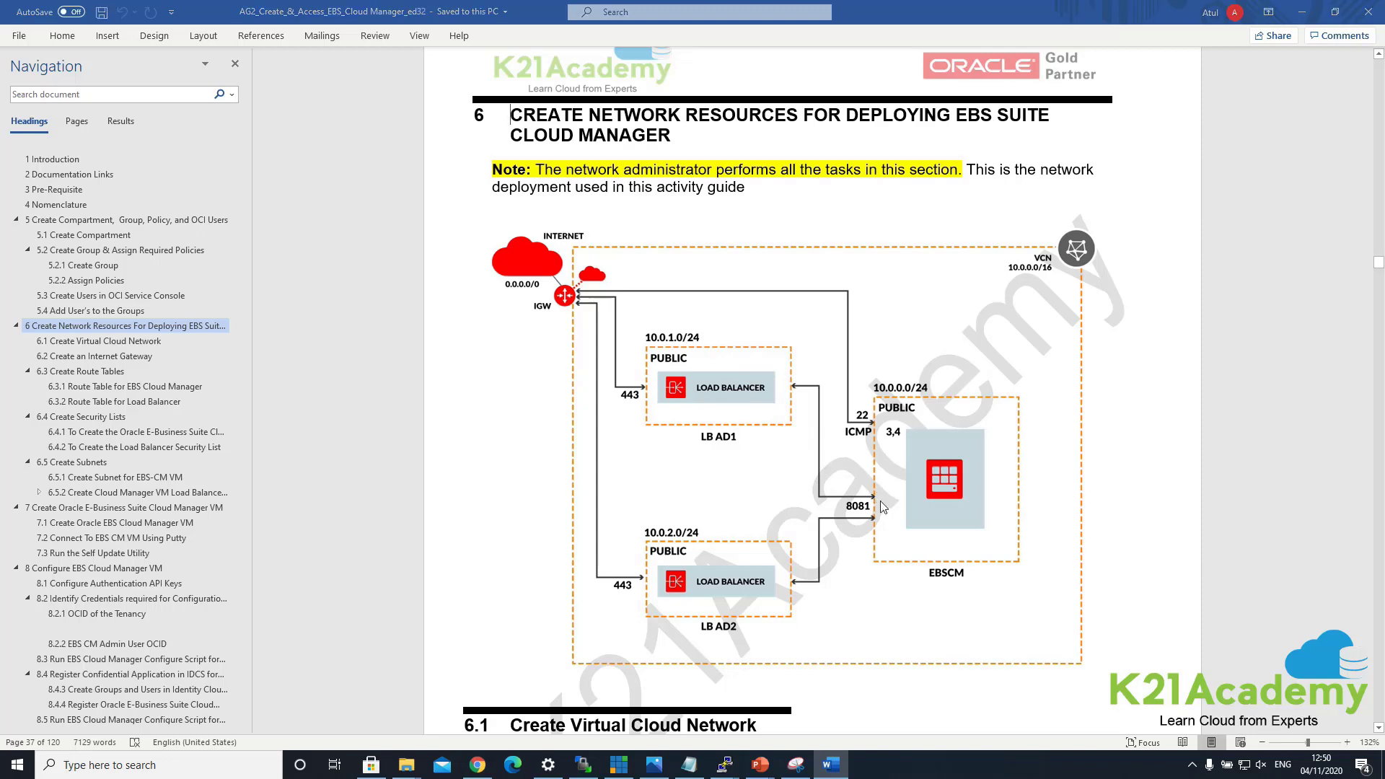
{"action": "left_click", "coordinate": [488, 635]}
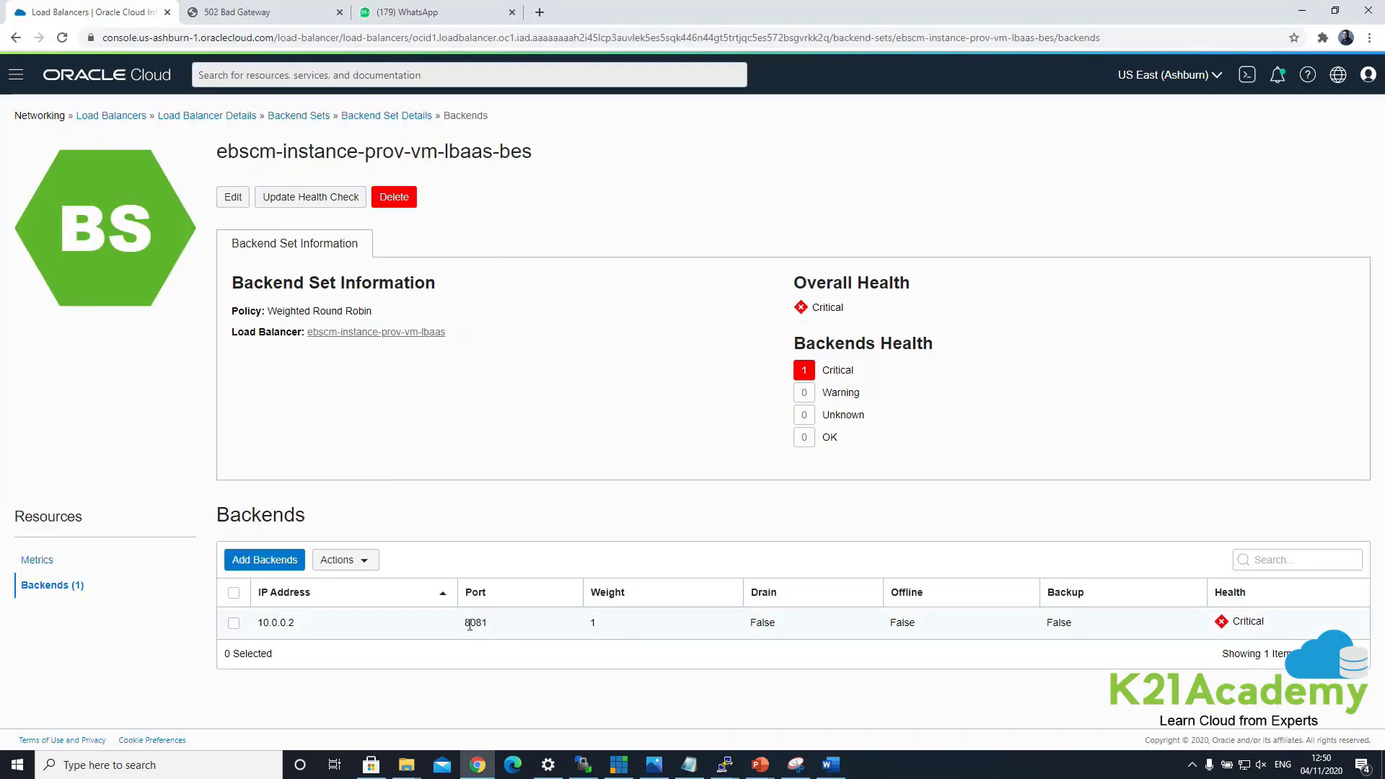
{"action": "double_click", "coordinate": [491, 627]}
{"action": "double_click", "coordinate": [276, 623]}
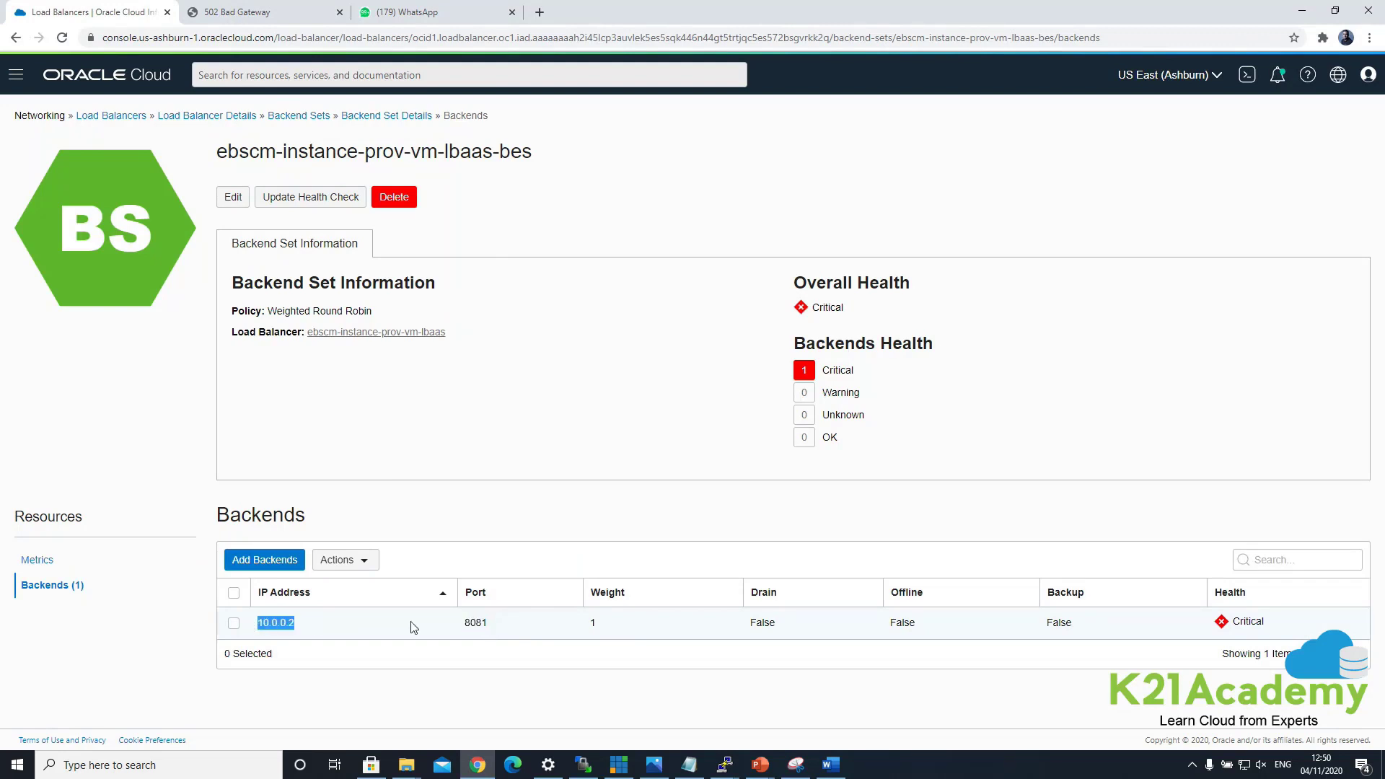
{"action": "double_click", "coordinate": [476, 624]}
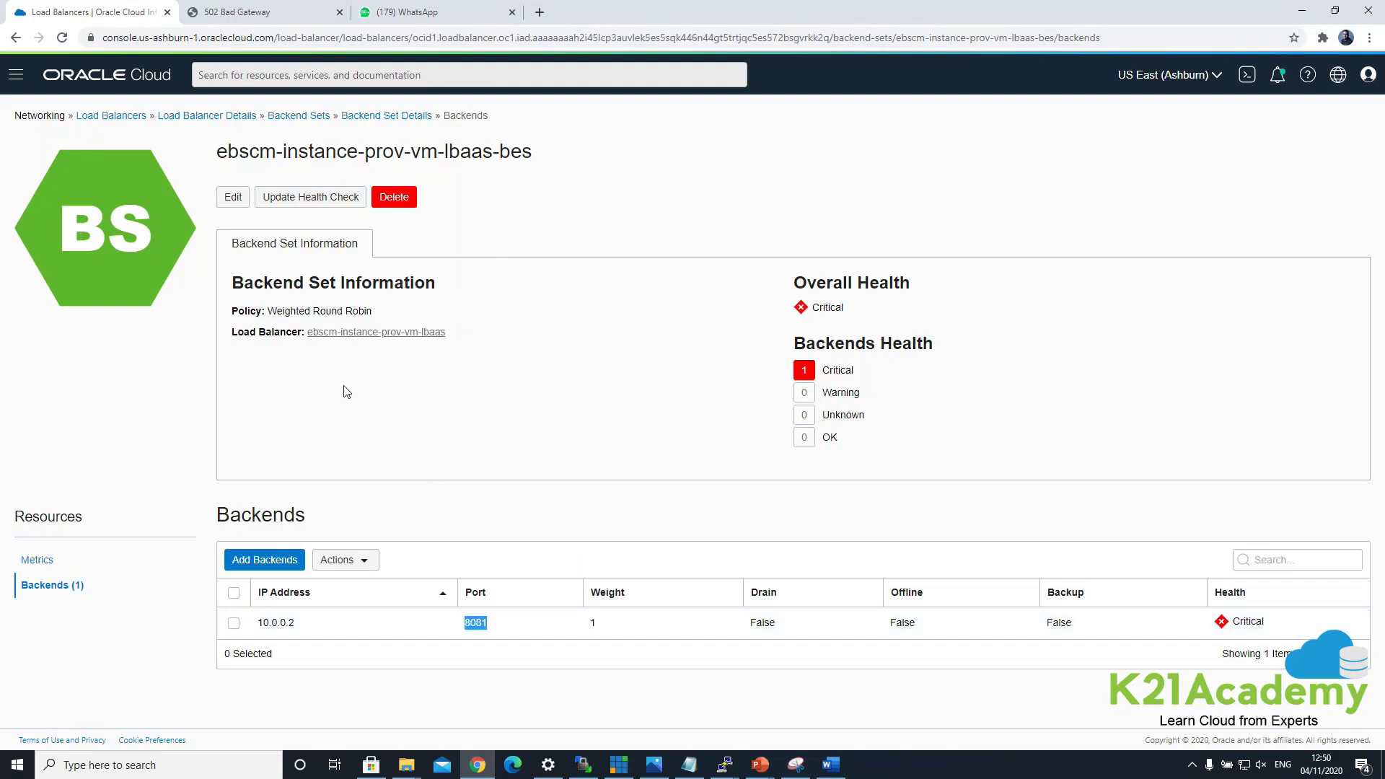
Open the details of the compute instance ebscm-instance in the ebscm-compartment compartment.
{"action": "left_click", "coordinate": [16, 77]}
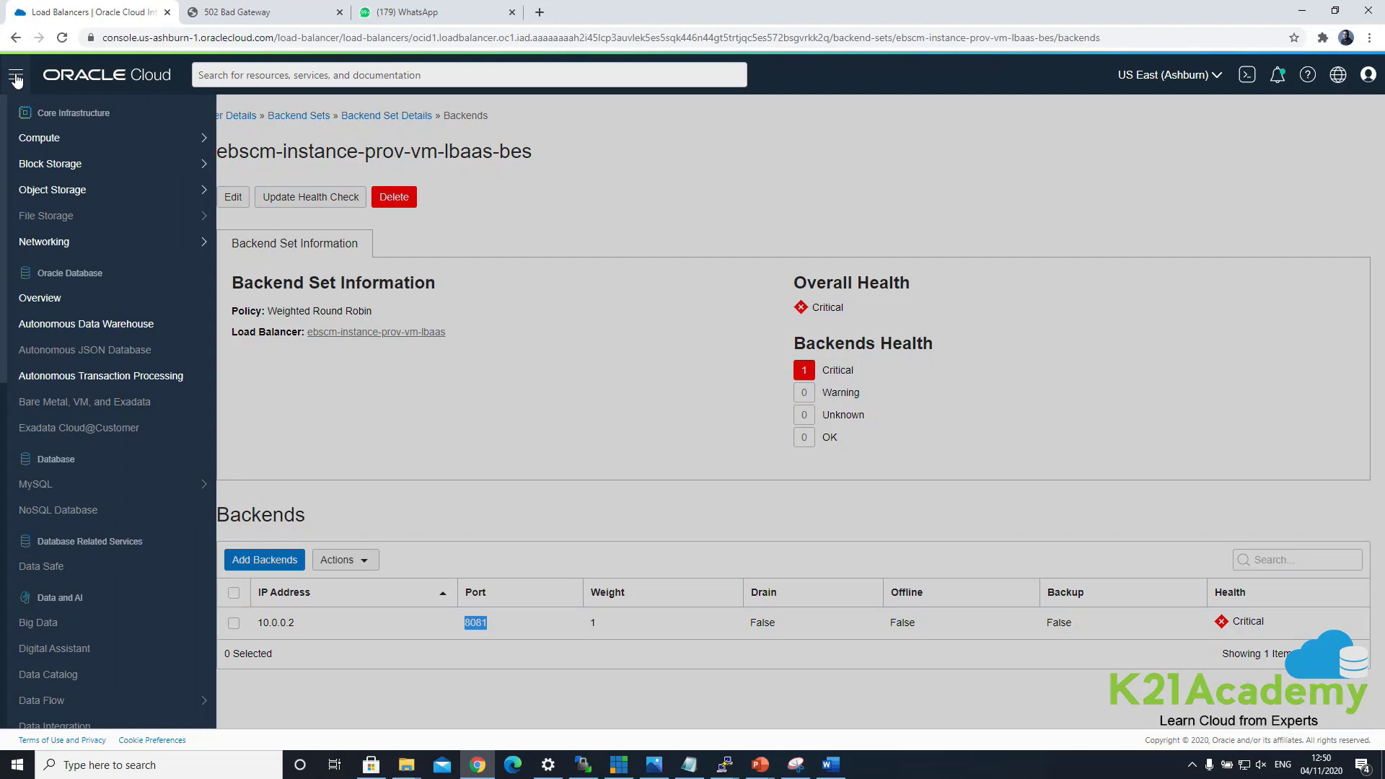
{"action": "mouse_move", "coordinate": [47, 139]}
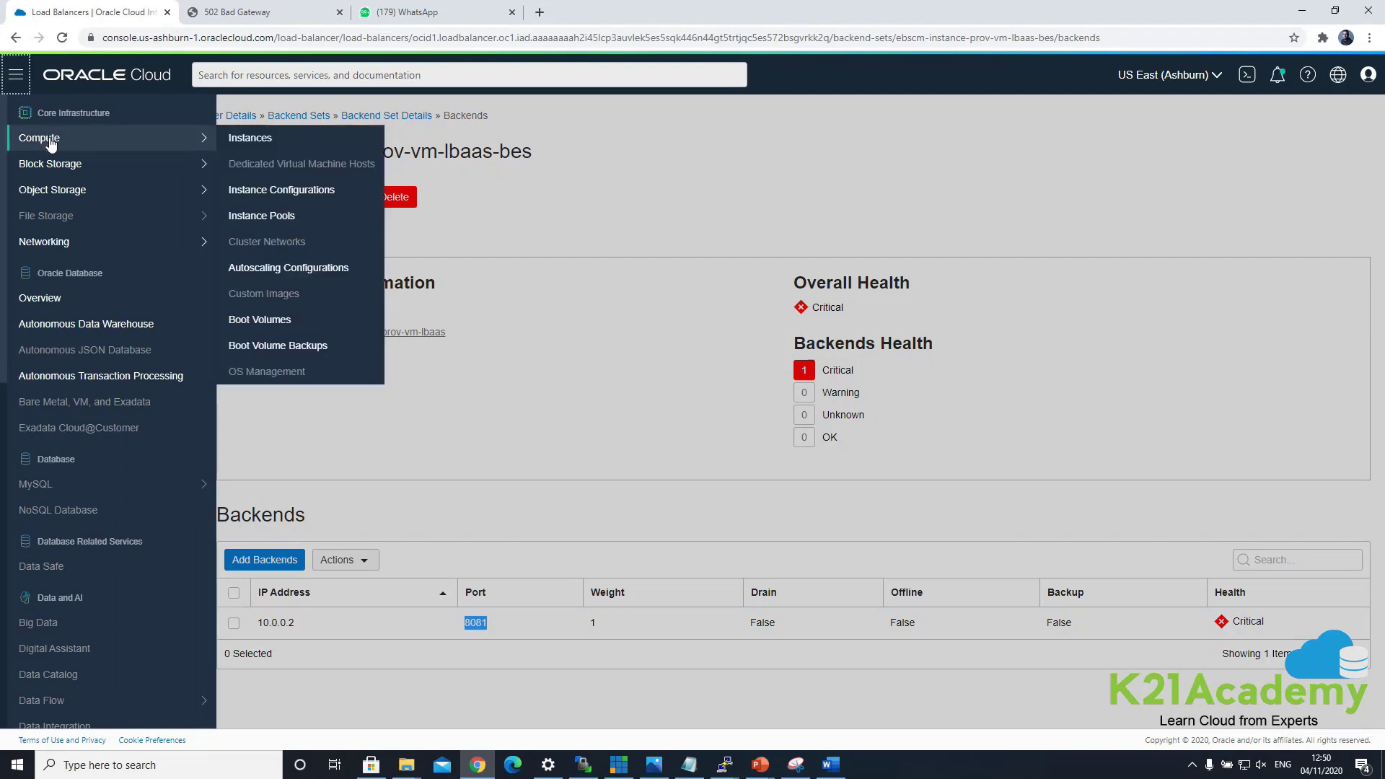
{"action": "left_click", "coordinate": [271, 144]}
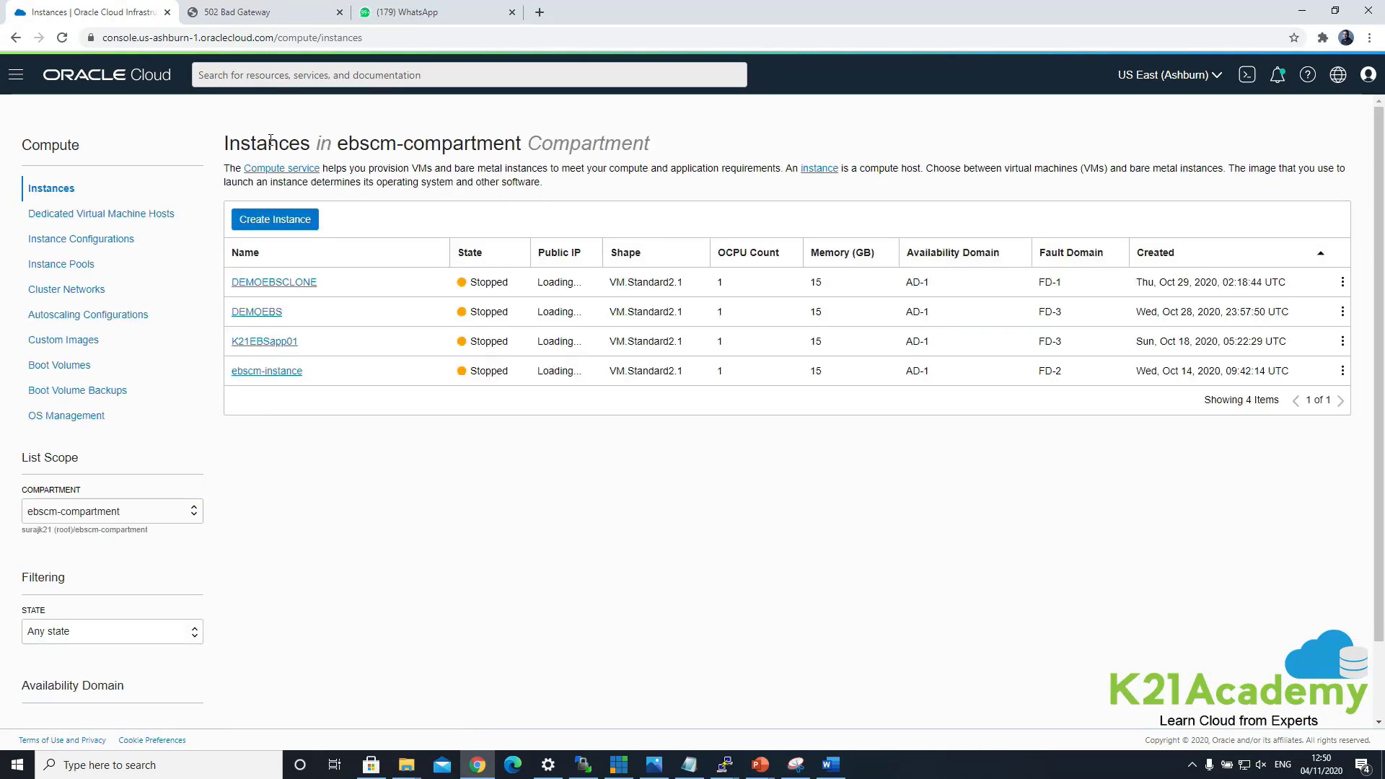
{"action": "left_click", "coordinate": [163, 519]}
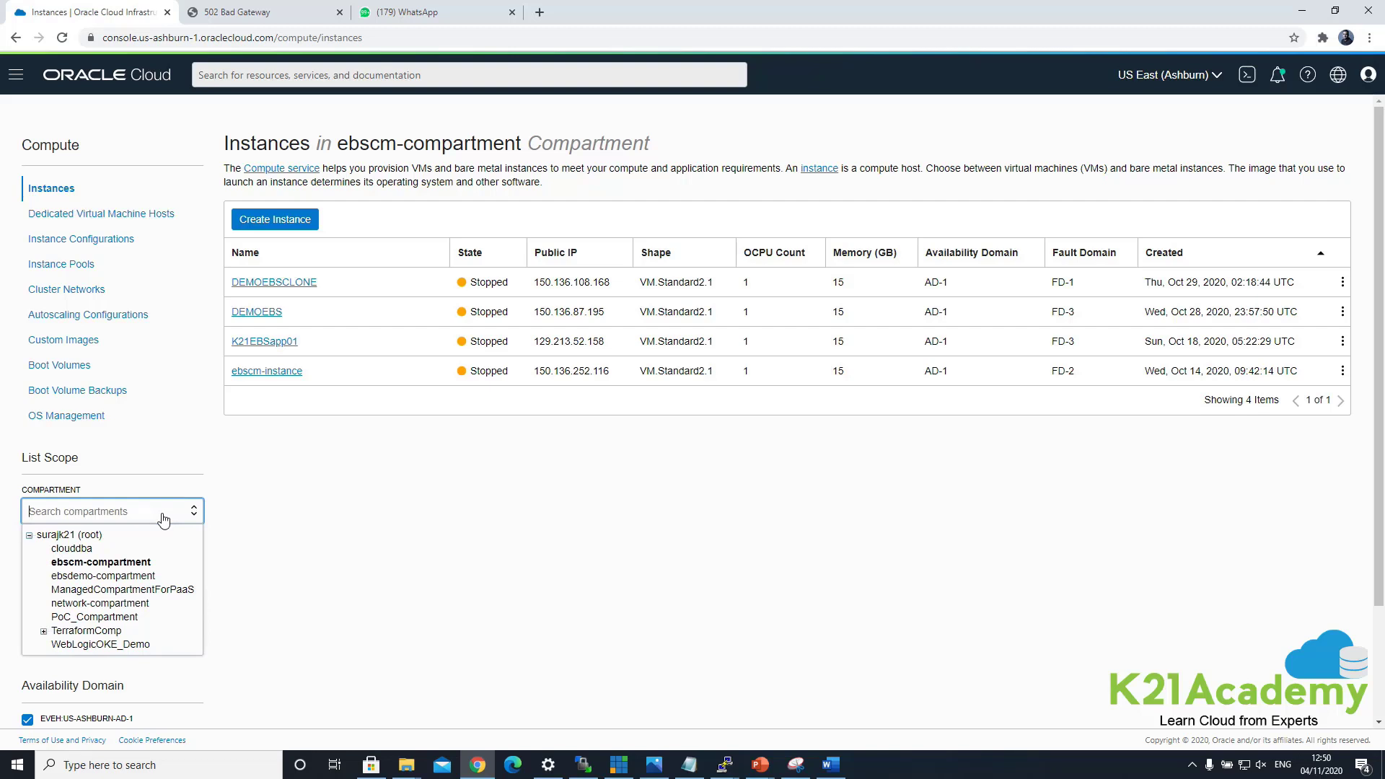
{"action": "left_click", "coordinate": [510, 534]}
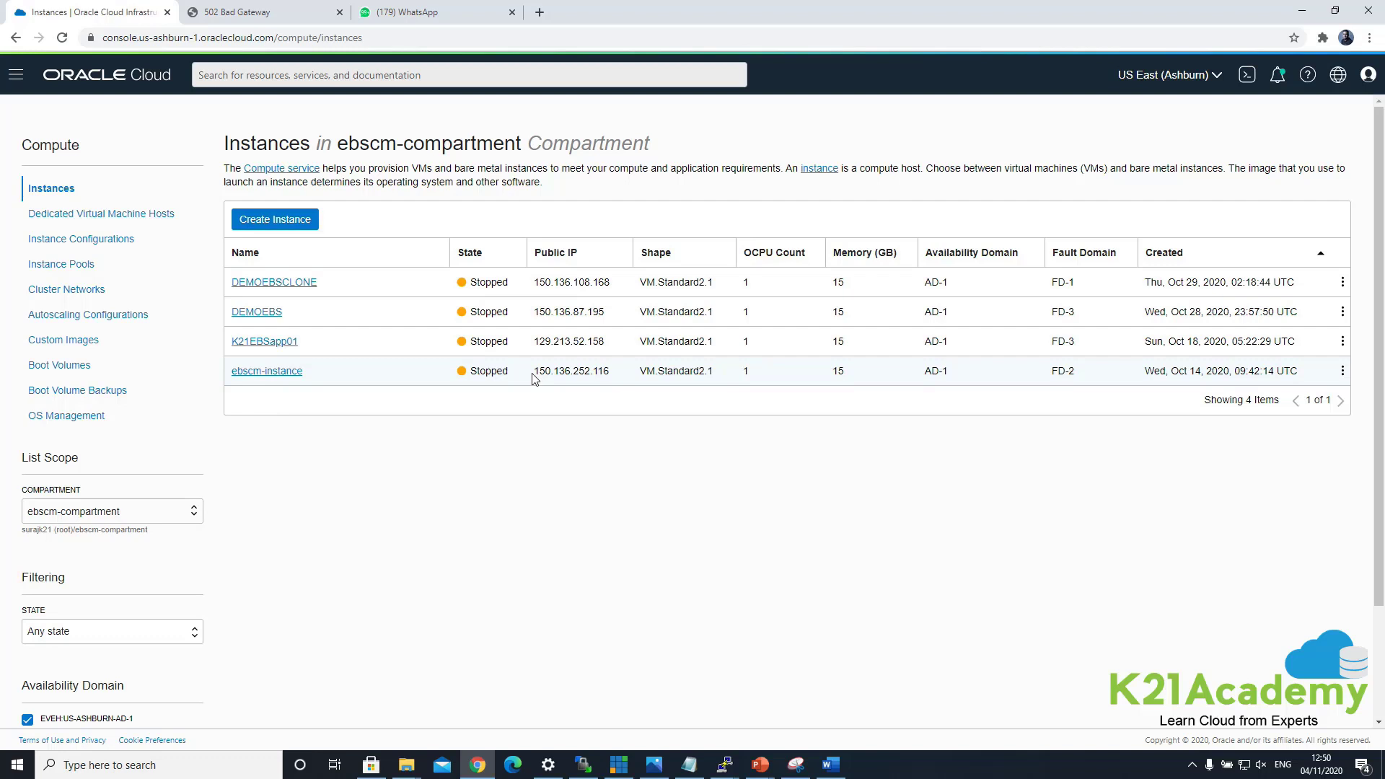
{"action": "left_click", "coordinate": [266, 370]}
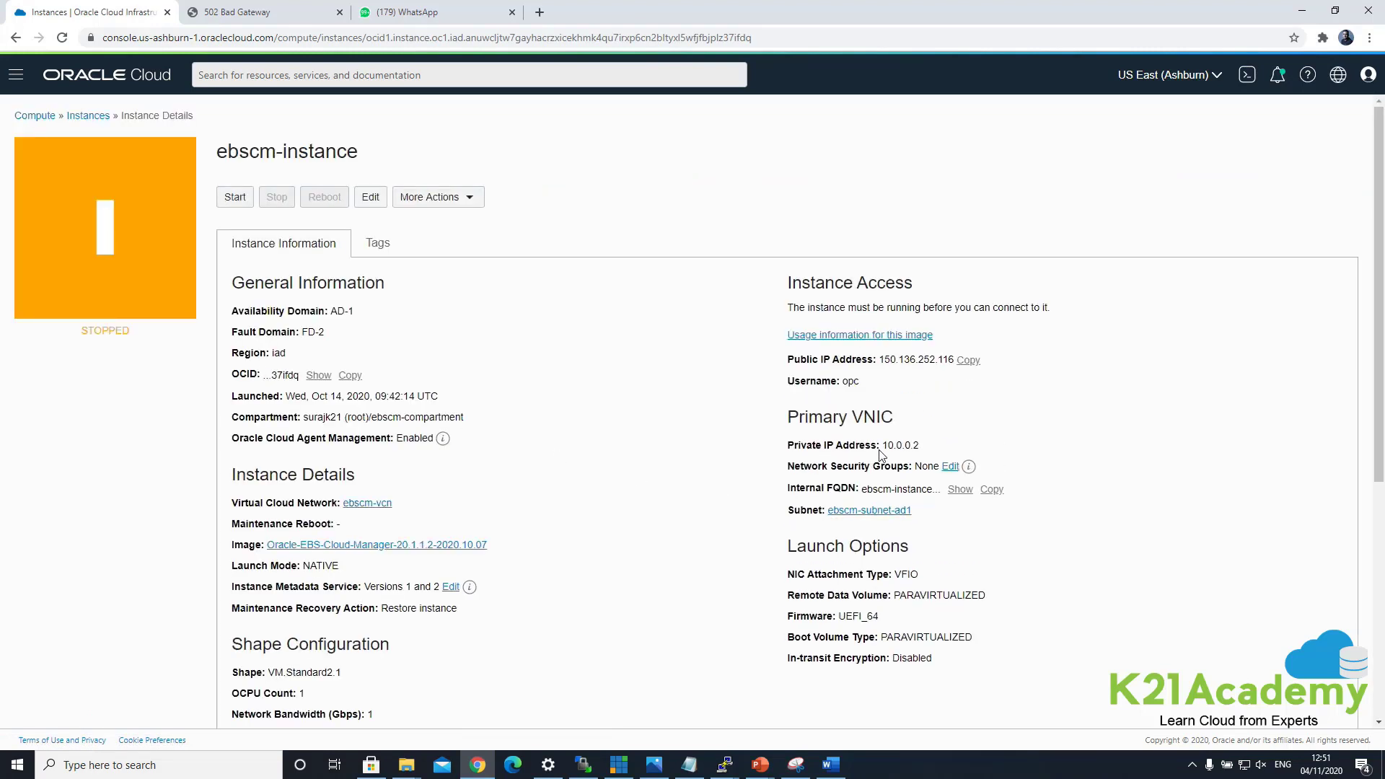
Check the private IP address of ebscm-instance and start the instance.
{"action": "left_click_drag", "start_coordinate": [884, 444], "coordinate": [919, 445]}
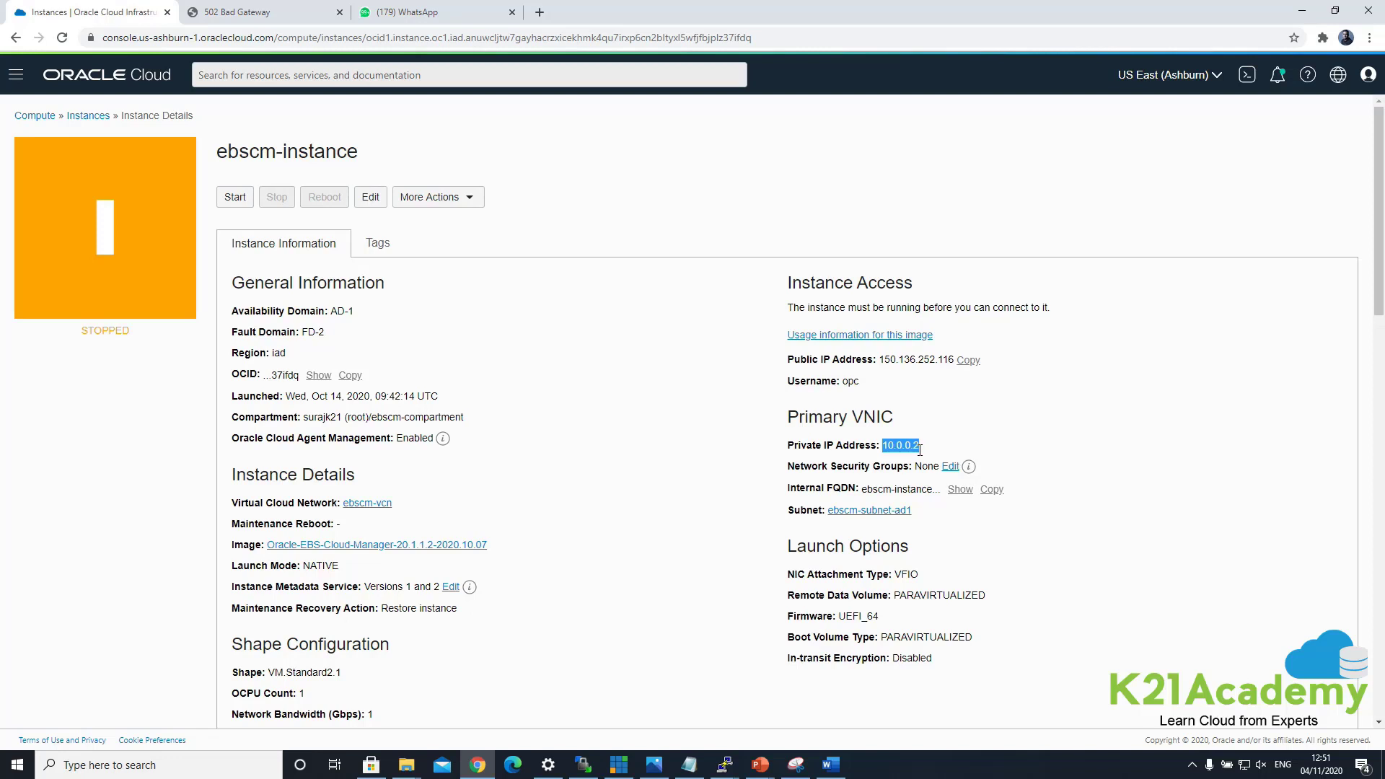
{"action": "left_click", "coordinate": [233, 199]}
Return to the Load Balancers list under Networking and open its compartment selection.
{"action": "left_click", "coordinate": [14, 78]}
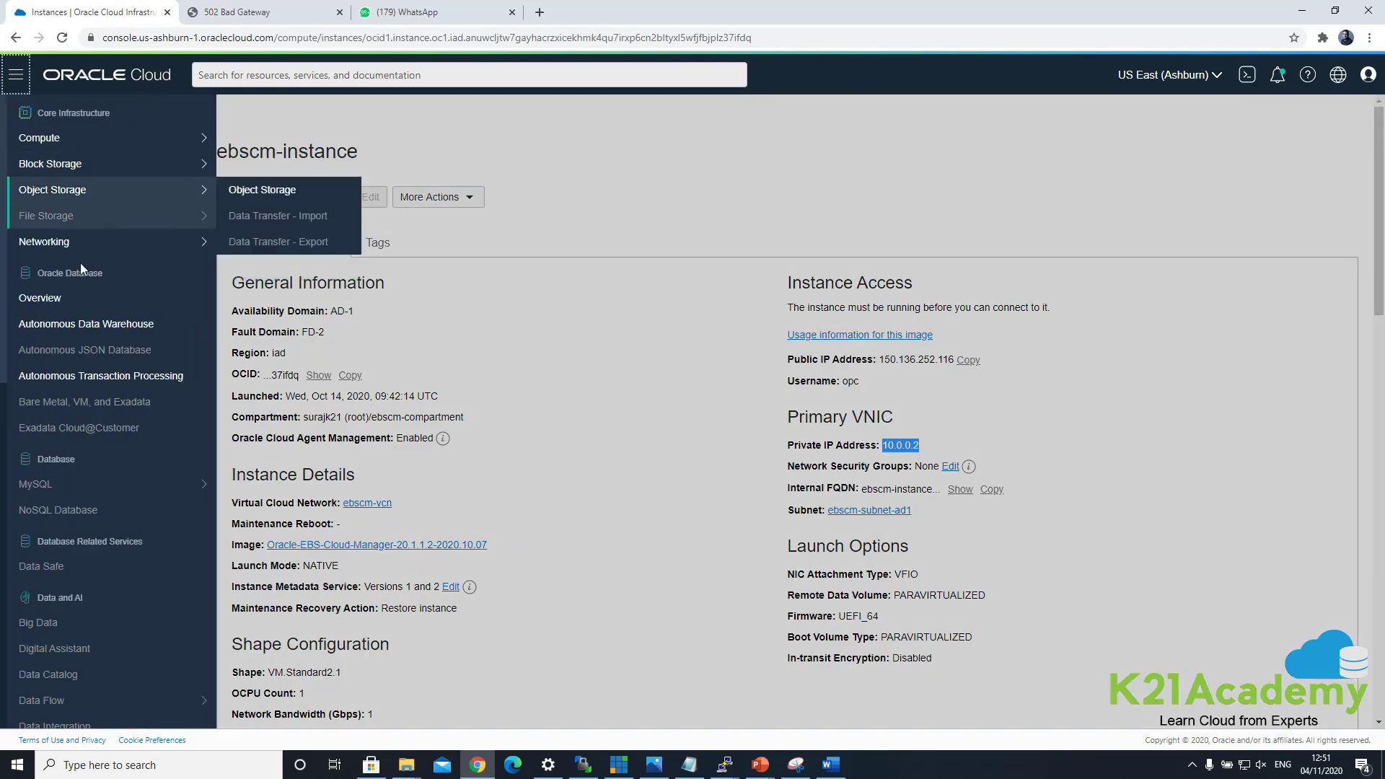
{"action": "mouse_move", "coordinate": [62, 242]}
{"action": "left_click", "coordinate": [261, 370]}
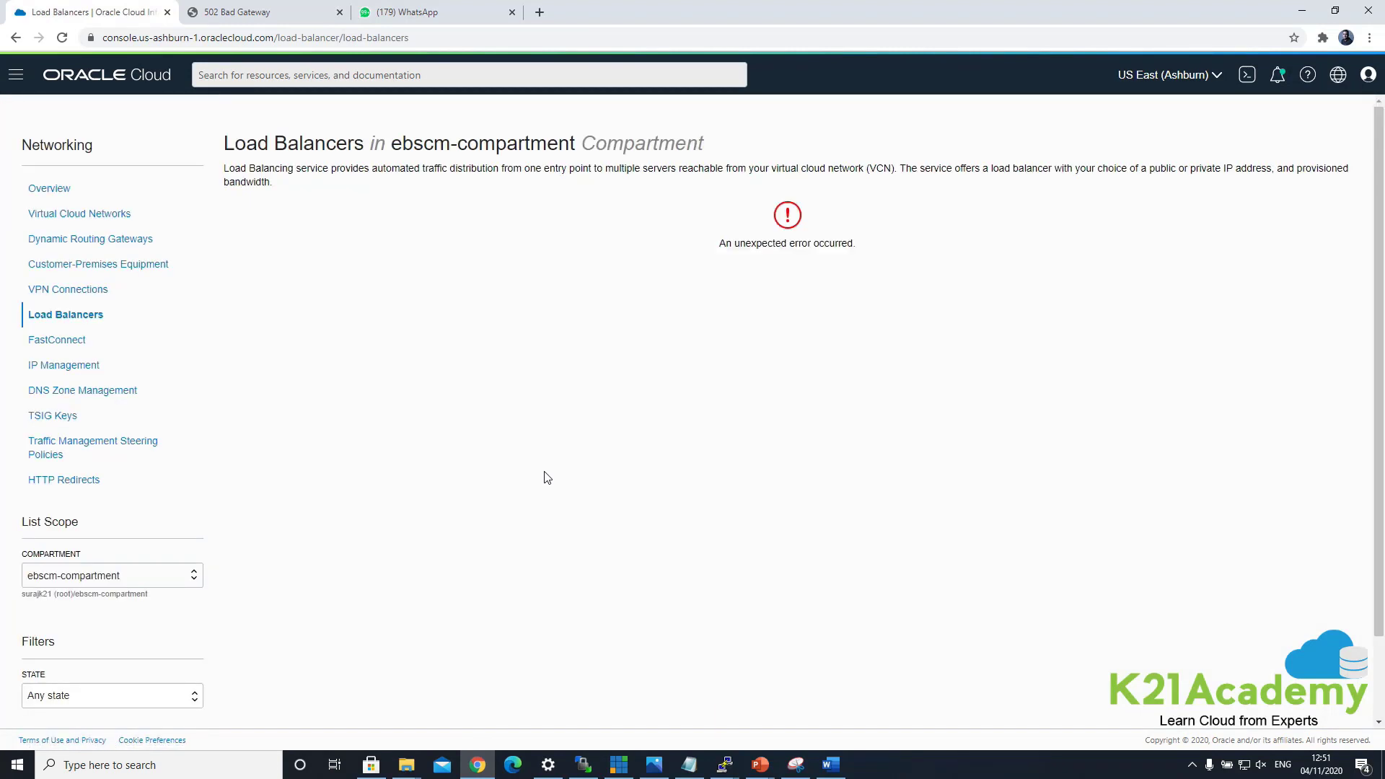
{"action": "left_click", "coordinate": [119, 580]}
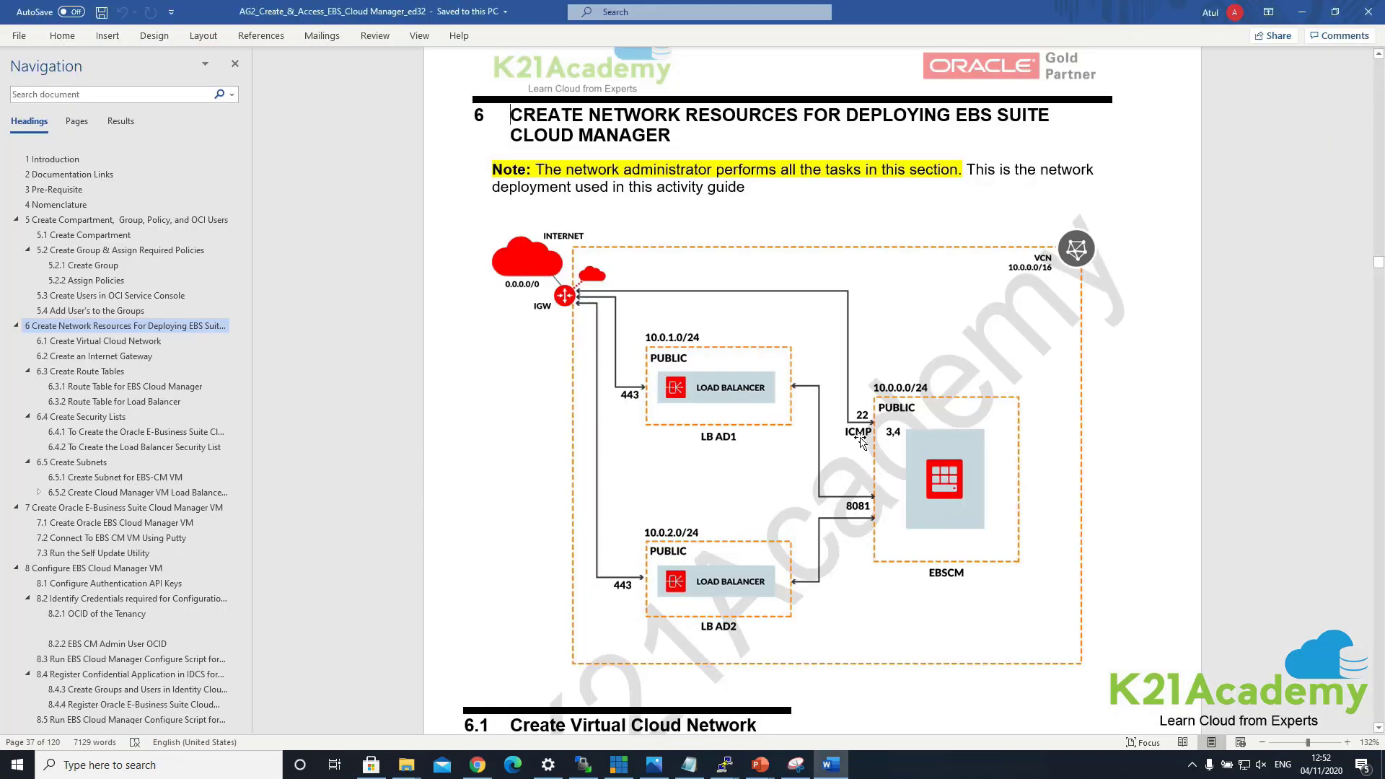
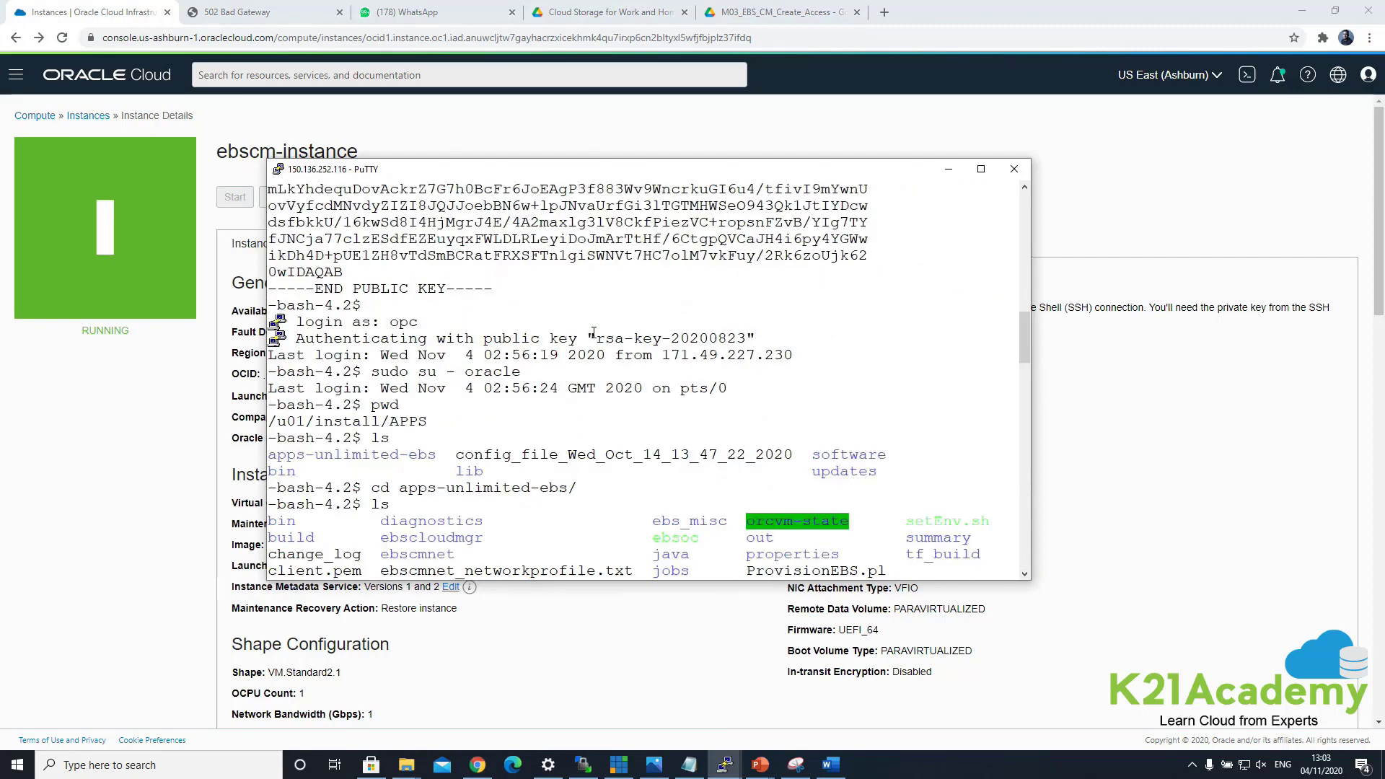
Review the Cloud Manager startup output in the PuTTY session, and check the port 8081 listener and the ifconfig IP address.
{"action": "scroll", "coordinate": [593, 332], "scroll_direction": "down", "scroll_amount": 4}
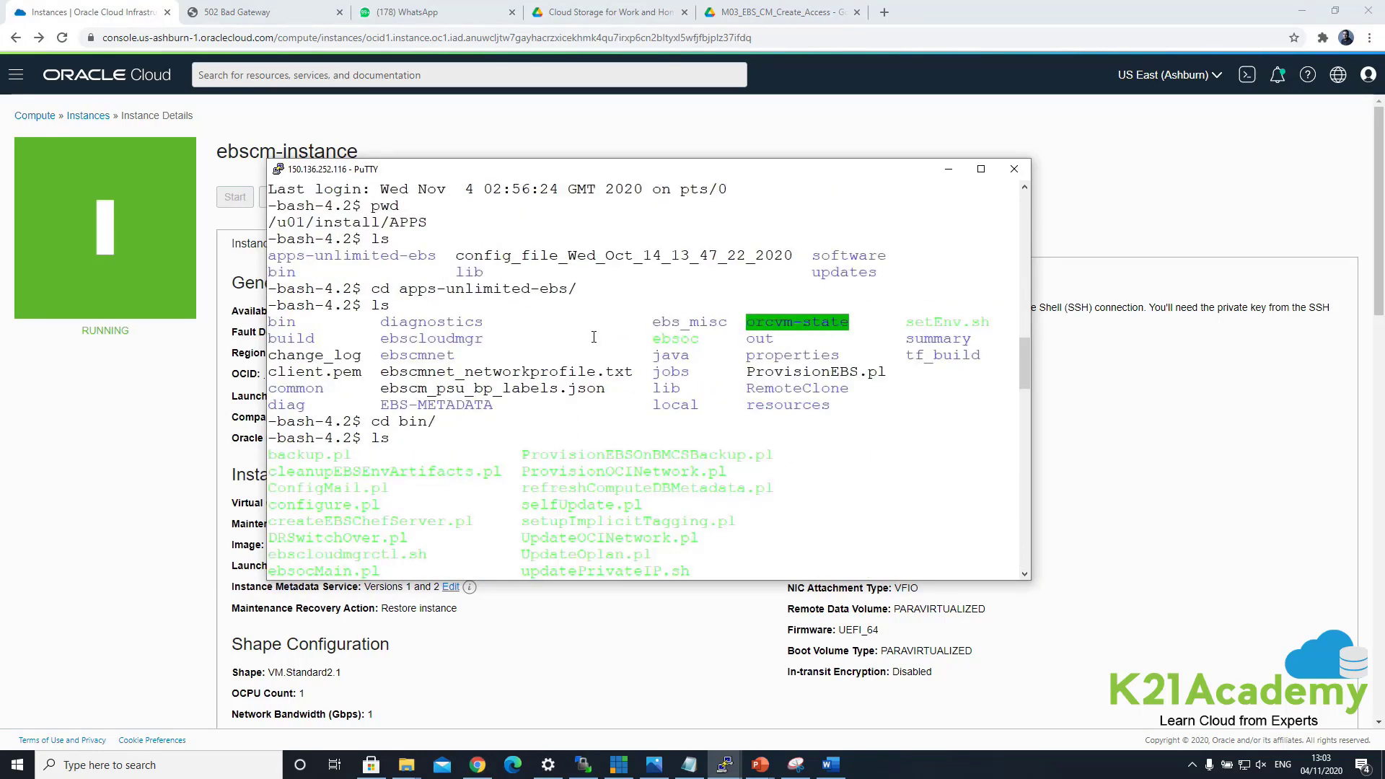
{"action": "scroll", "coordinate": [594, 337], "scroll_direction": "down", "scroll_amount": 4}
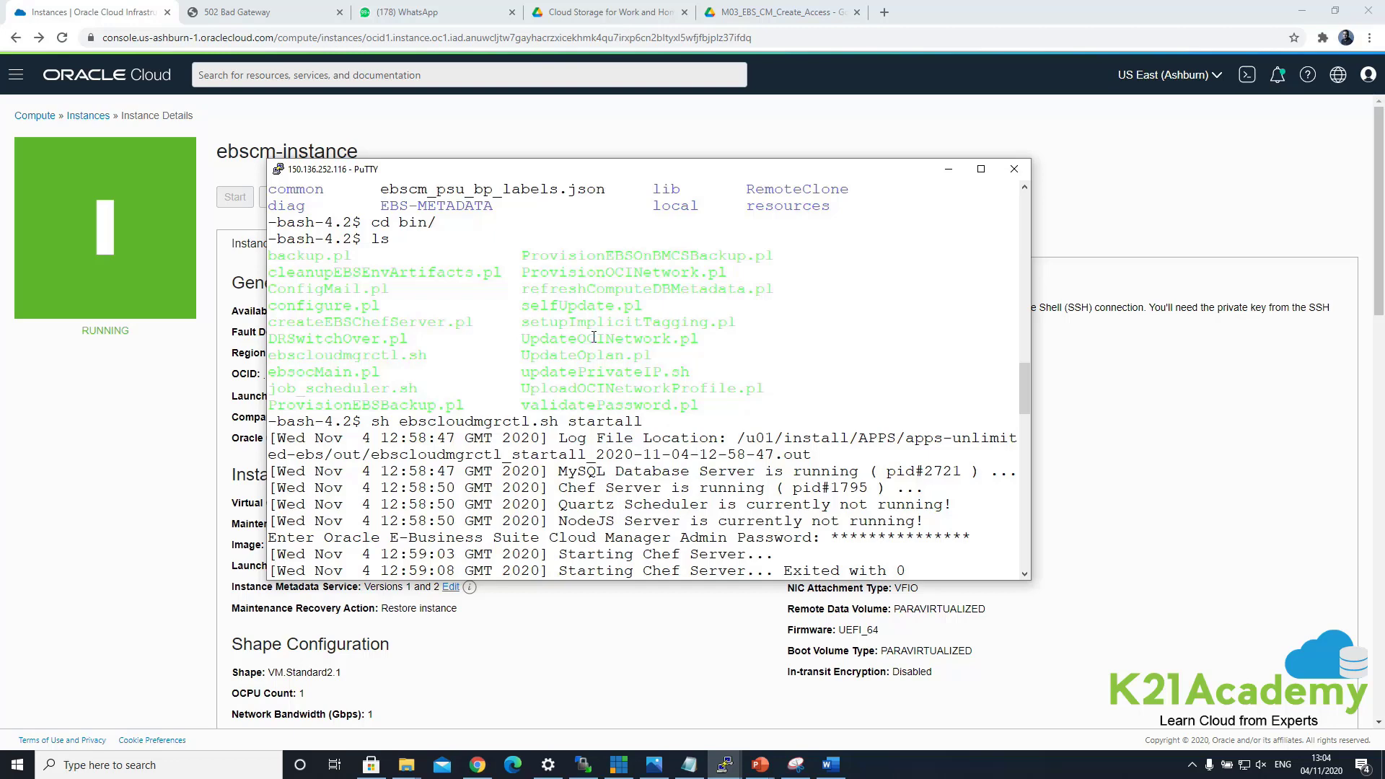
{"action": "scroll", "coordinate": [594, 337], "scroll_direction": "down", "scroll_amount": 20}
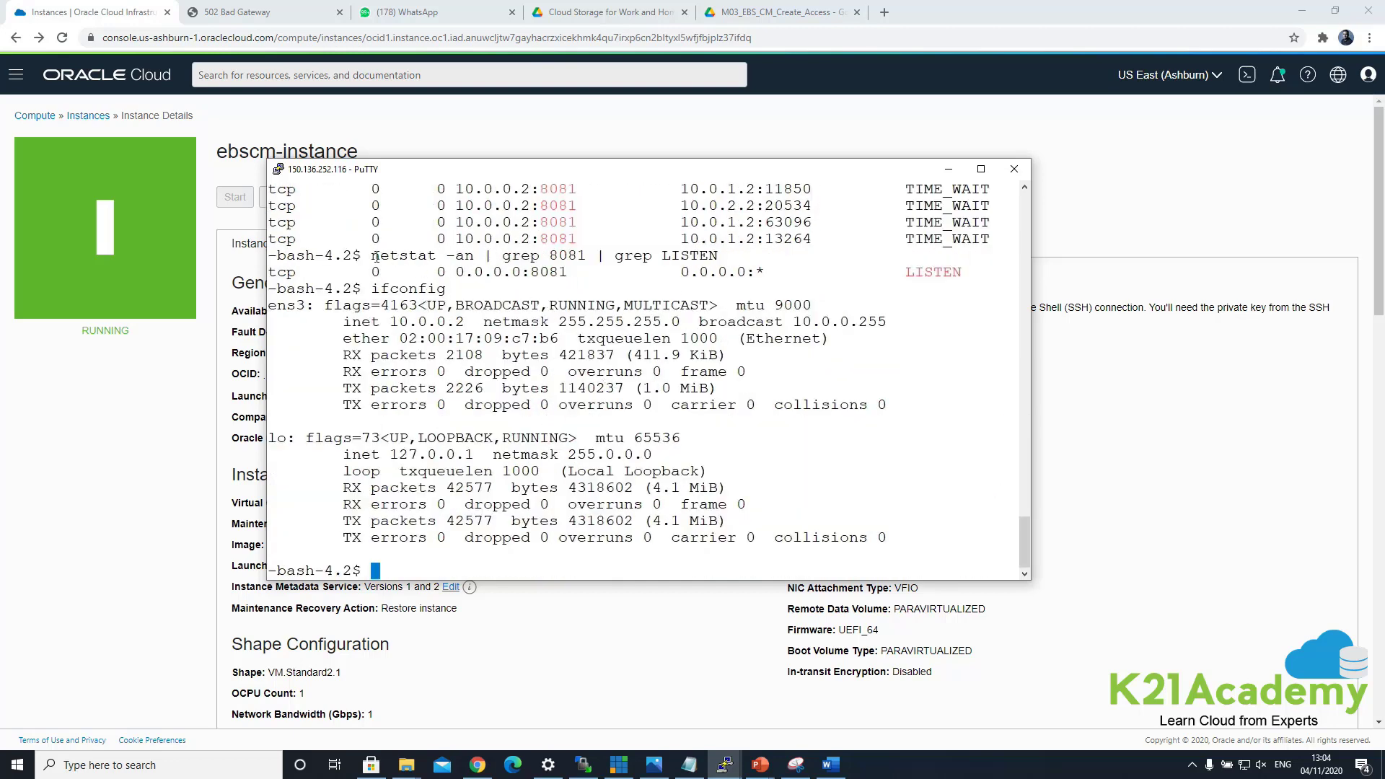
{"action": "left_click_drag", "start_coordinate": [373, 257], "coordinate": [589, 255]}
{"action": "left_click", "coordinate": [566, 257]}
{"action": "left_click_drag", "start_coordinate": [618, 255], "coordinate": [765, 272]}
{"action": "left_click", "coordinate": [526, 277]}
{"action": "left_click", "coordinate": [390, 322]}
{"action": "left_click_drag", "start_coordinate": [363, 289], "coordinate": [464, 321]}
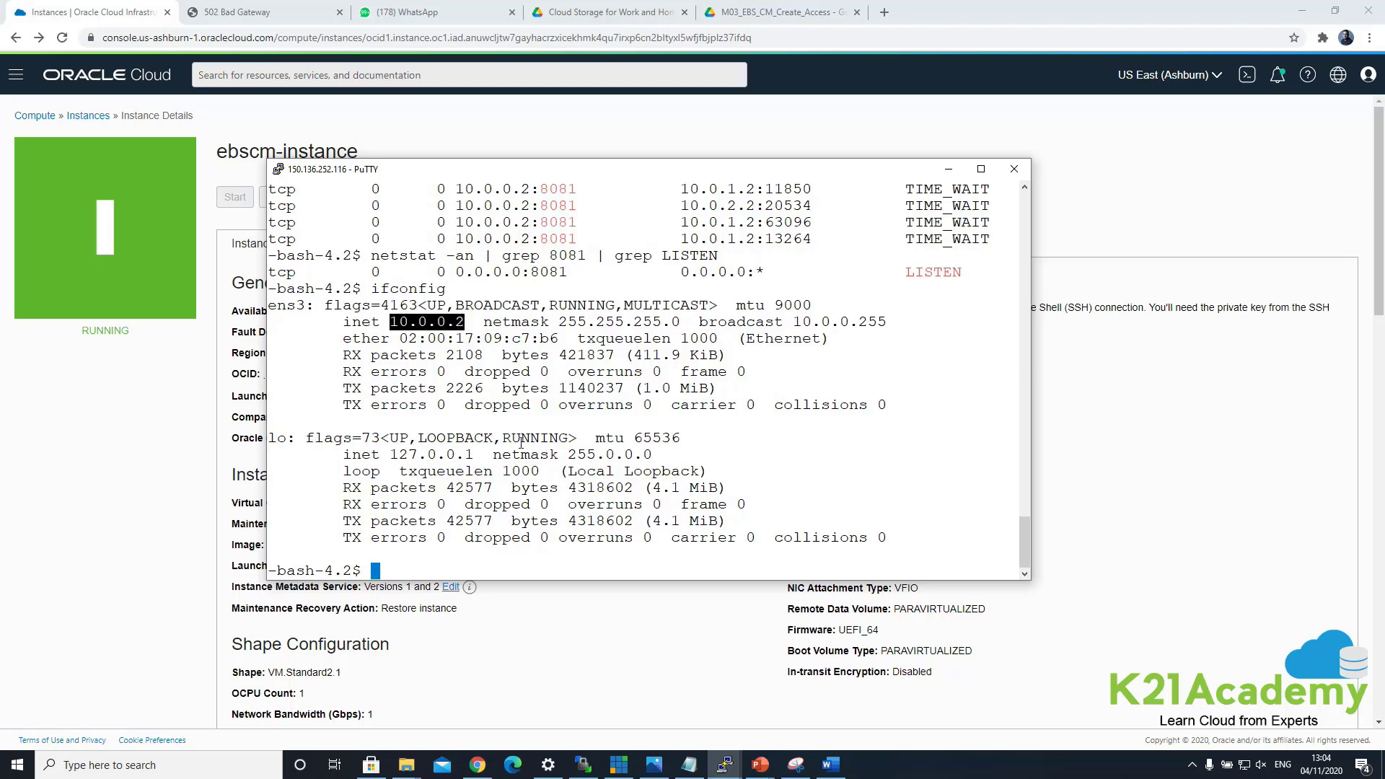
Switch to the Oracle Cloud console and check the backend sets health of the load balancer ebscm-instance-prov-vm-lbaas.
{"action": "left_click", "coordinate": [522, 657]}
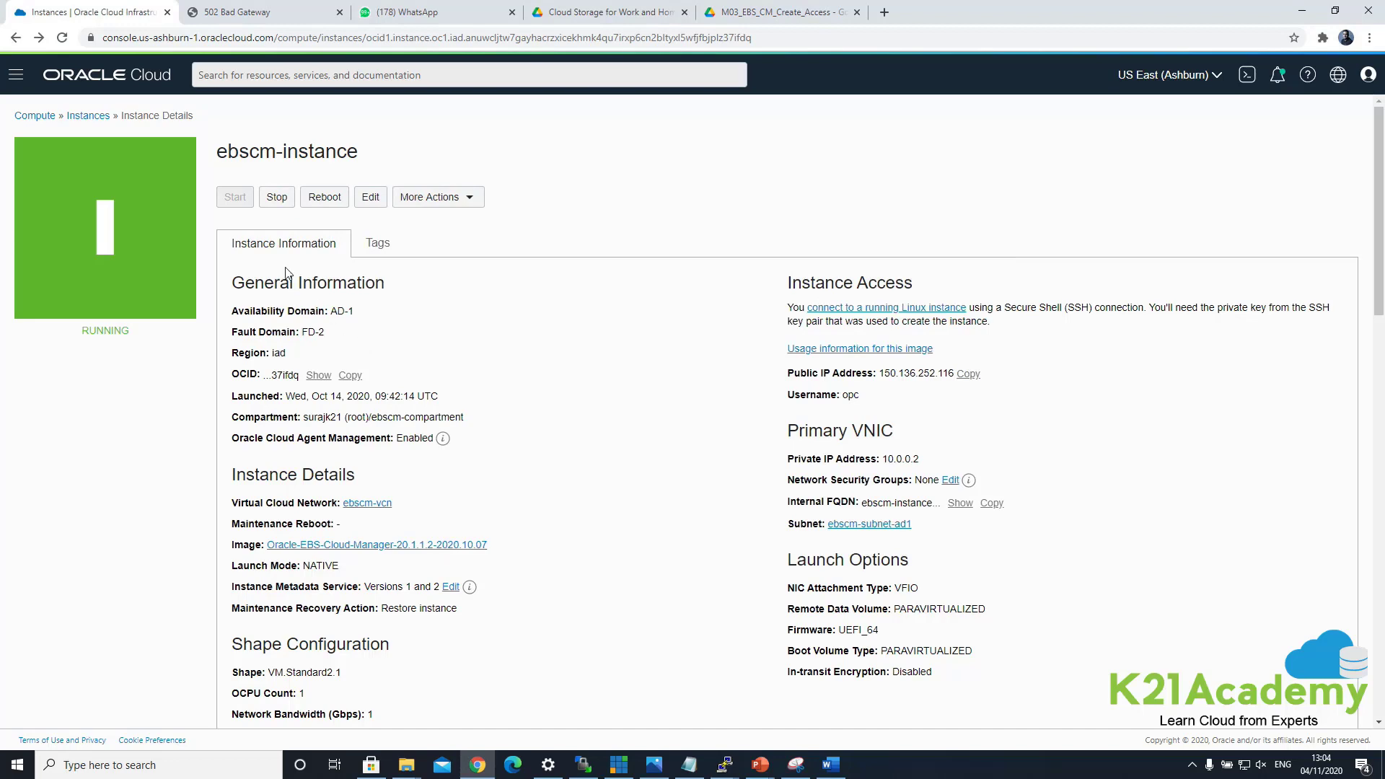
{"action": "left_click", "coordinate": [16, 74]}
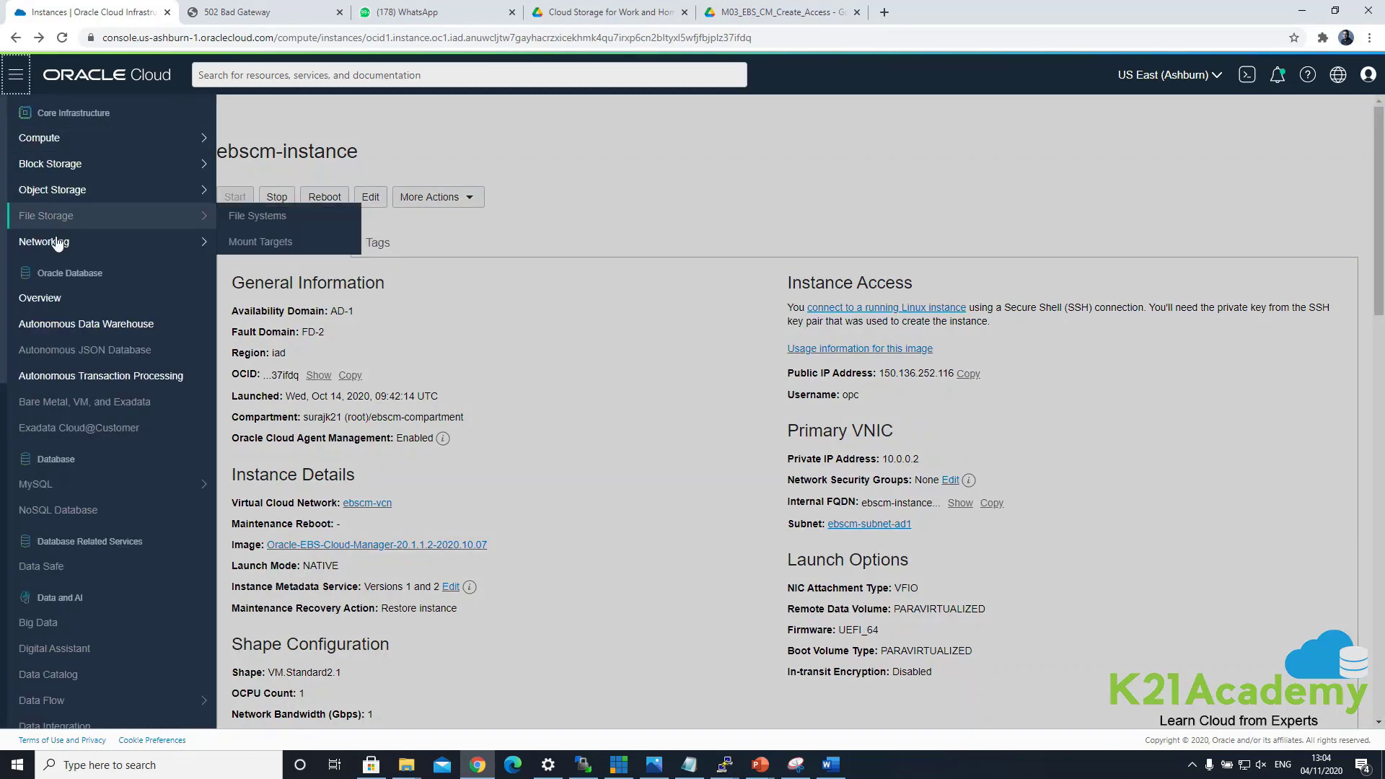
{"action": "mouse_move", "coordinate": [58, 244]}
{"action": "left_click", "coordinate": [309, 380]}
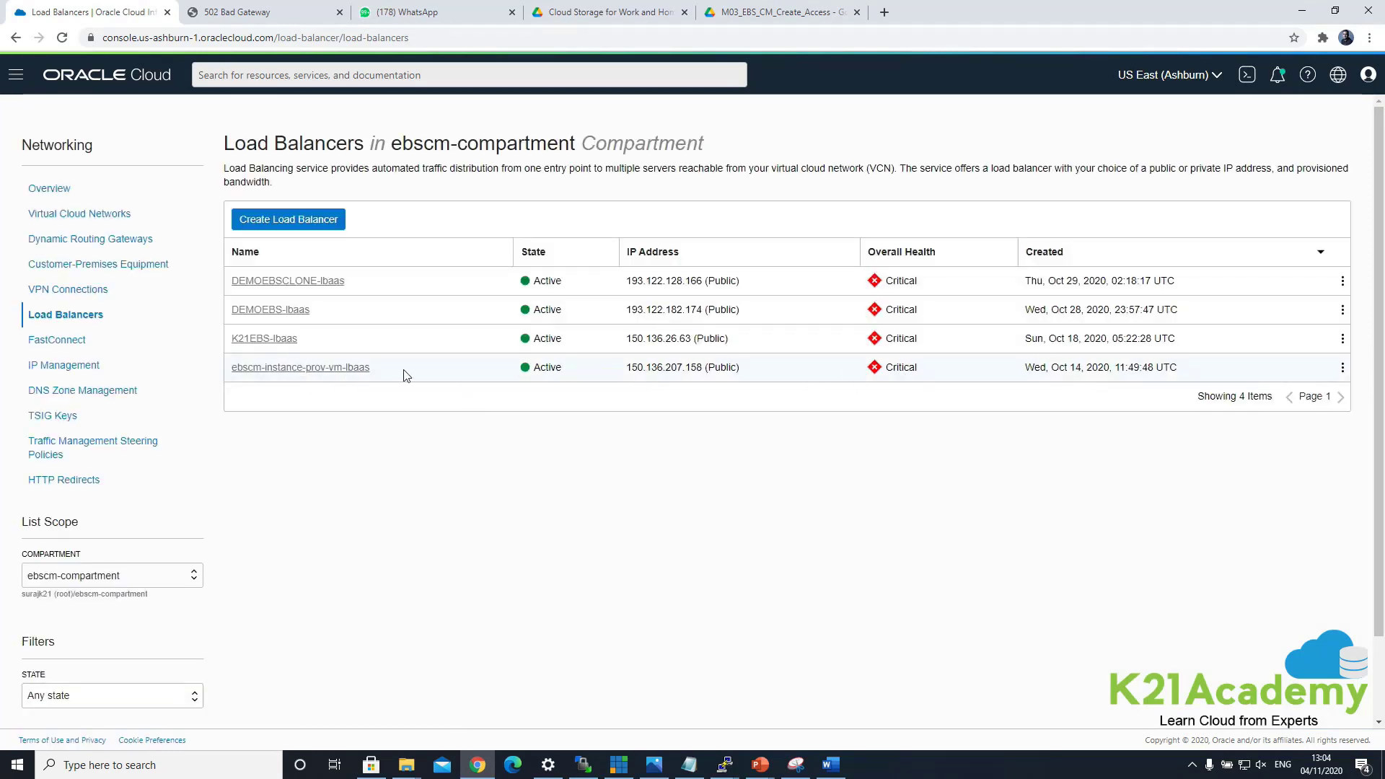
{"action": "left_click", "coordinate": [347, 368]}
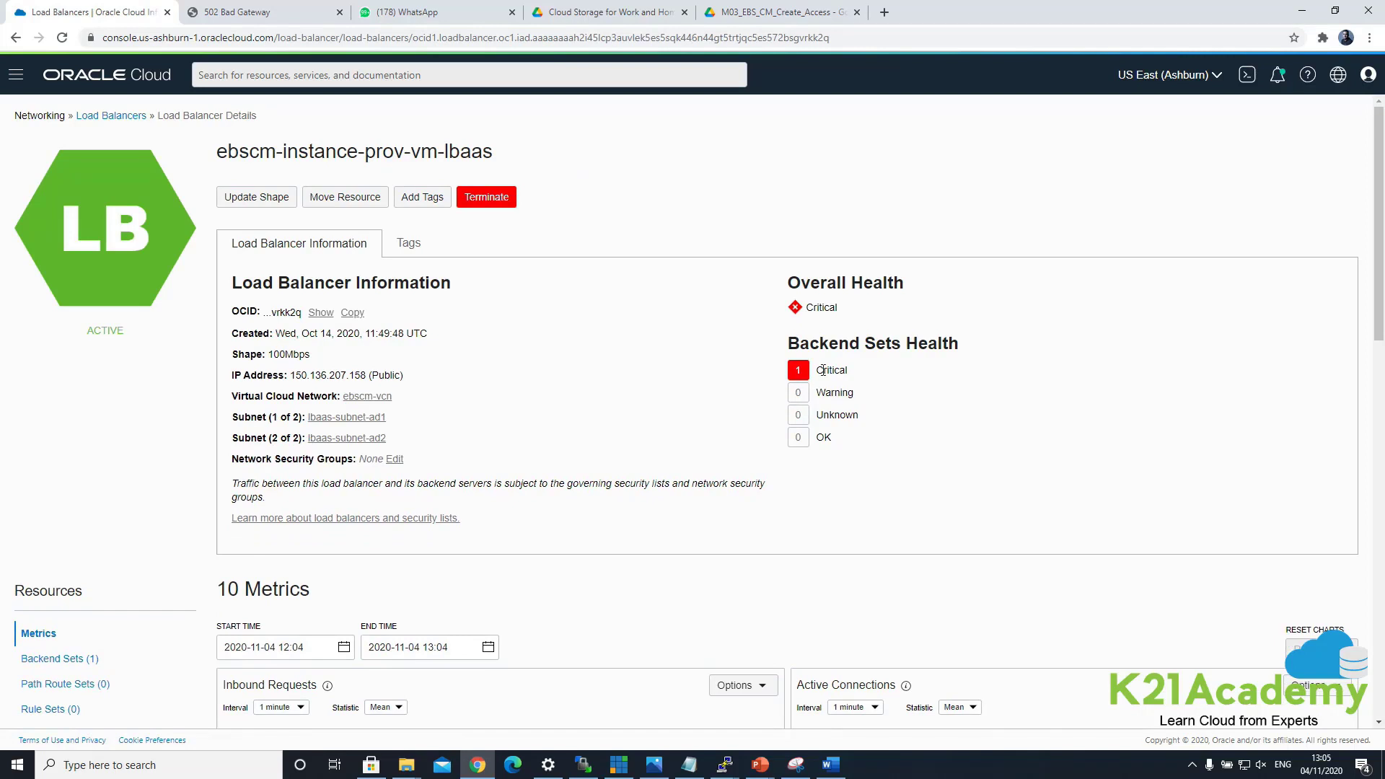
{"action": "left_click_drag", "start_coordinate": [817, 370], "coordinate": [854, 370]}
{"action": "scroll", "coordinate": [556, 541], "scroll_direction": "down", "scroll_amount": 1}
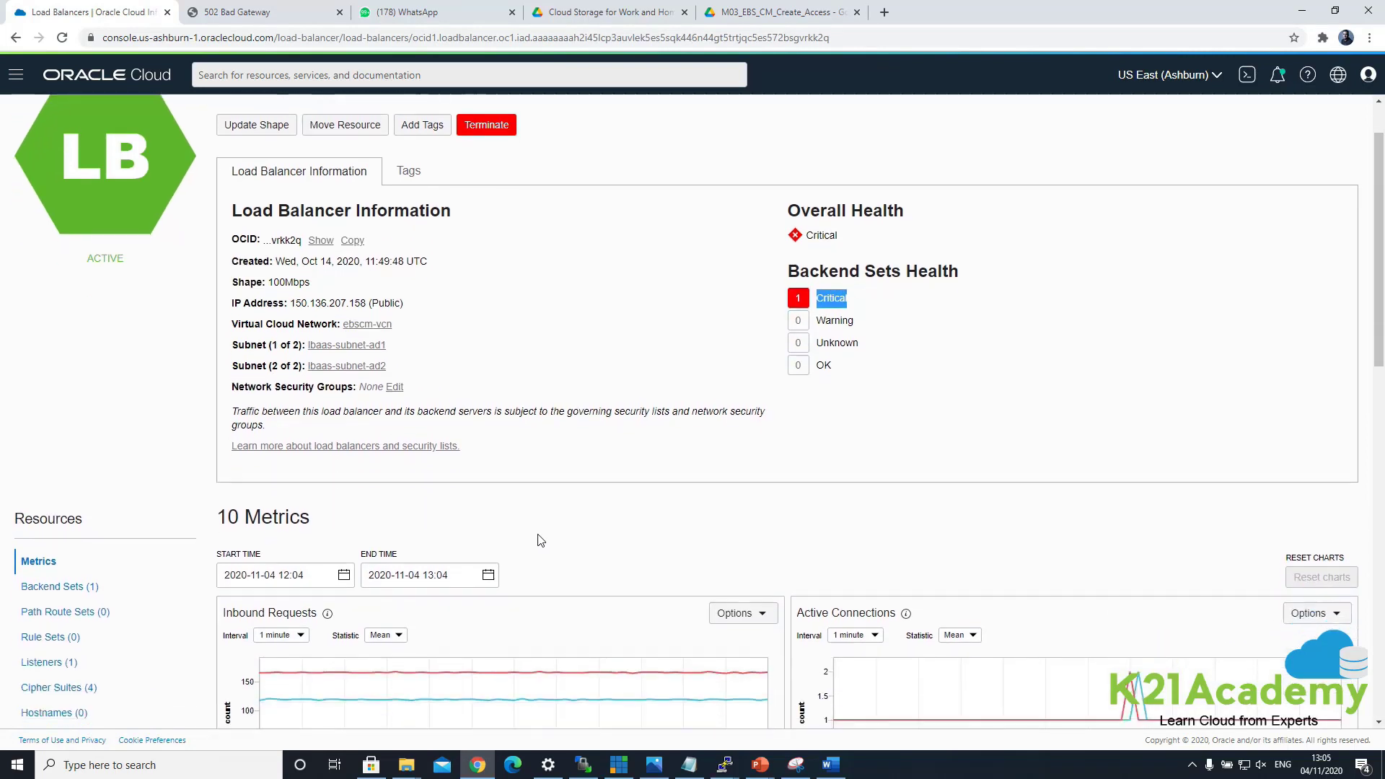
Open the backend set ebscm-instance-prov-vm-lbaas-bes of the load balancer and list its backends.
{"action": "left_click", "coordinate": [88, 595]}
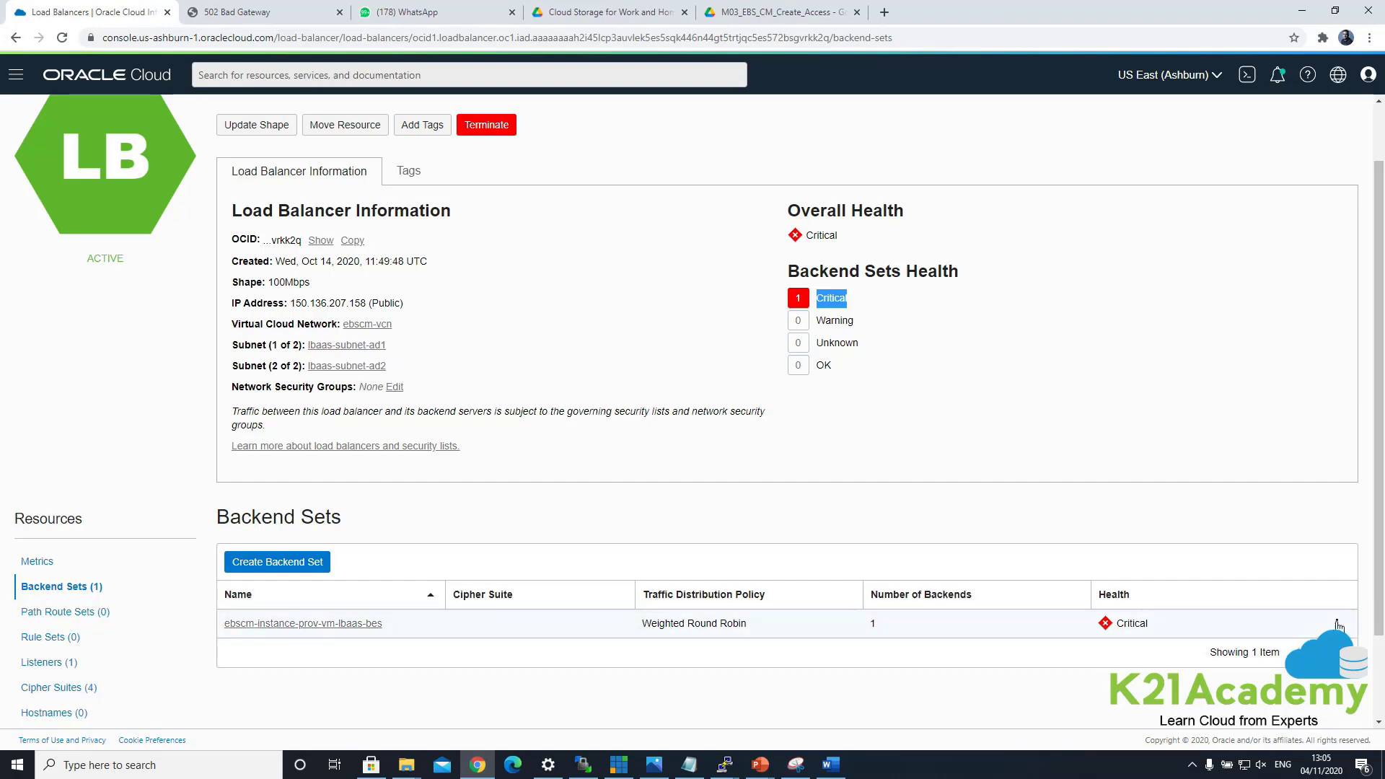
{"action": "left_click", "coordinate": [1338, 625]}
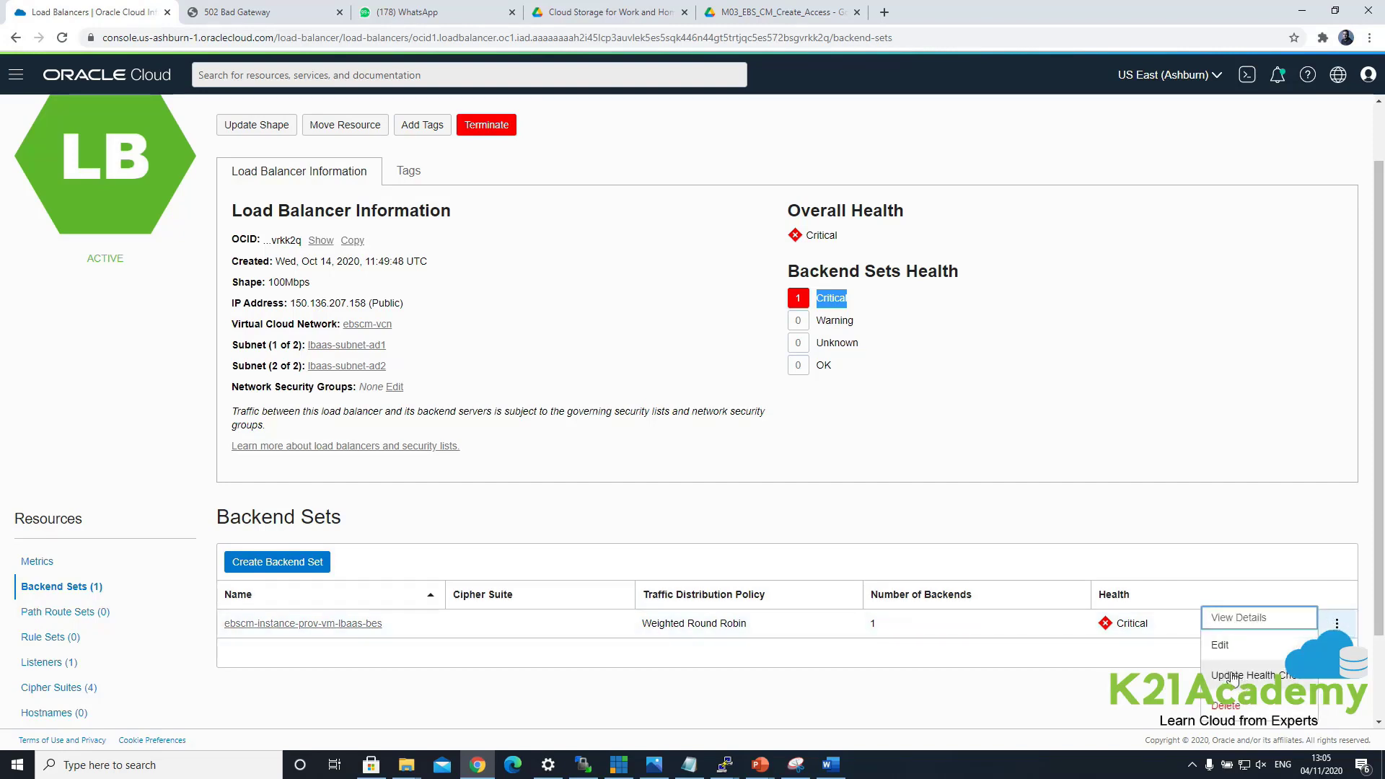
{"action": "left_click", "coordinate": [351, 632]}
{"action": "left_click", "coordinate": [352, 628]}
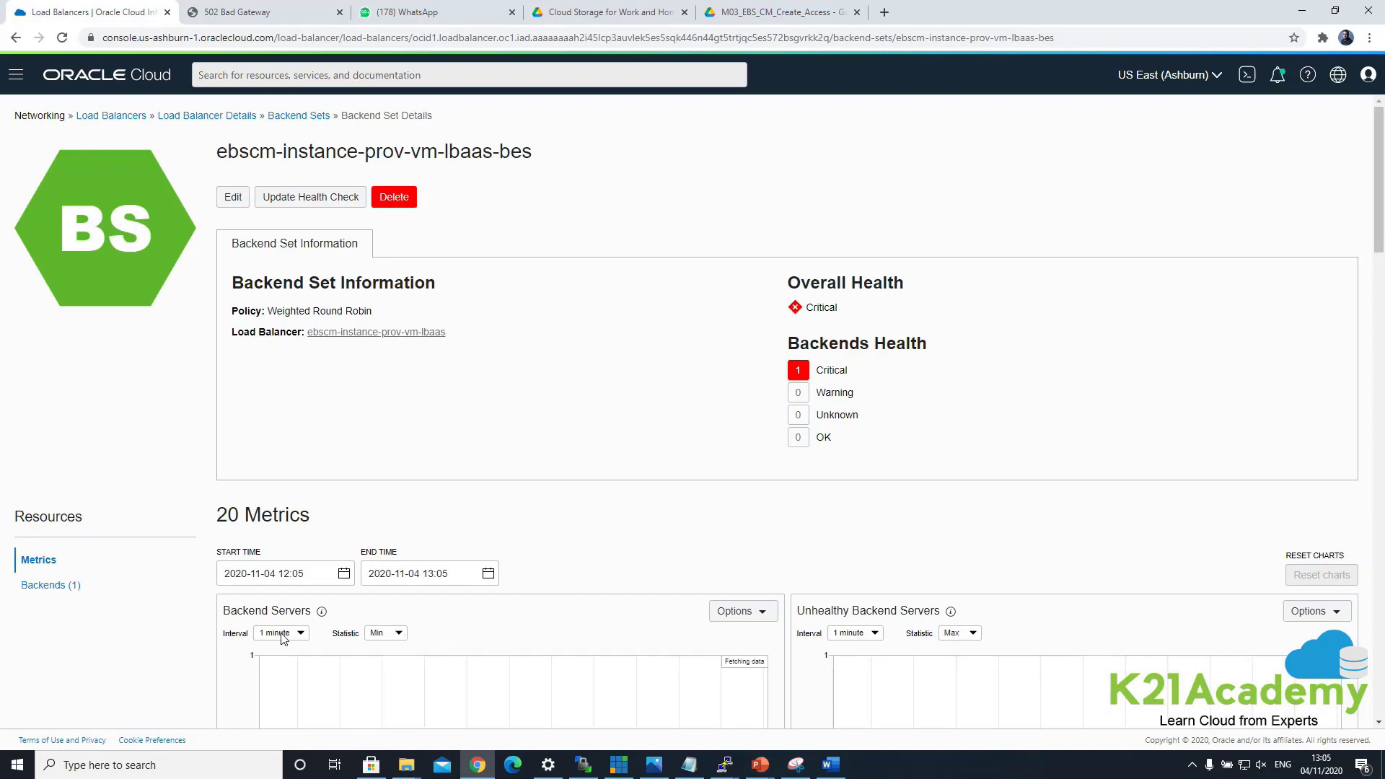
{"action": "left_click", "coordinate": [75, 588]}
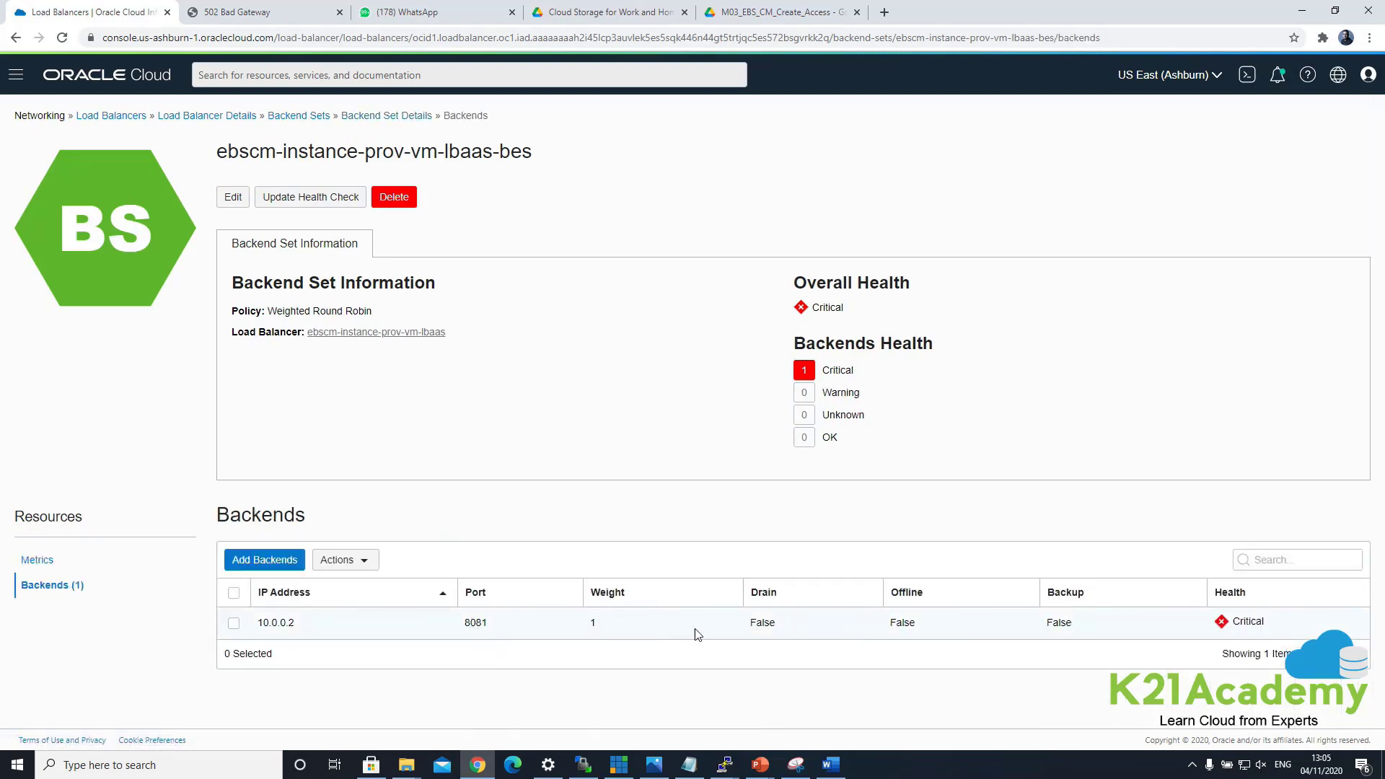
Review the backend set's health check policy without saving changes, and check the health of its backend.
{"action": "left_click", "coordinate": [319, 200]}
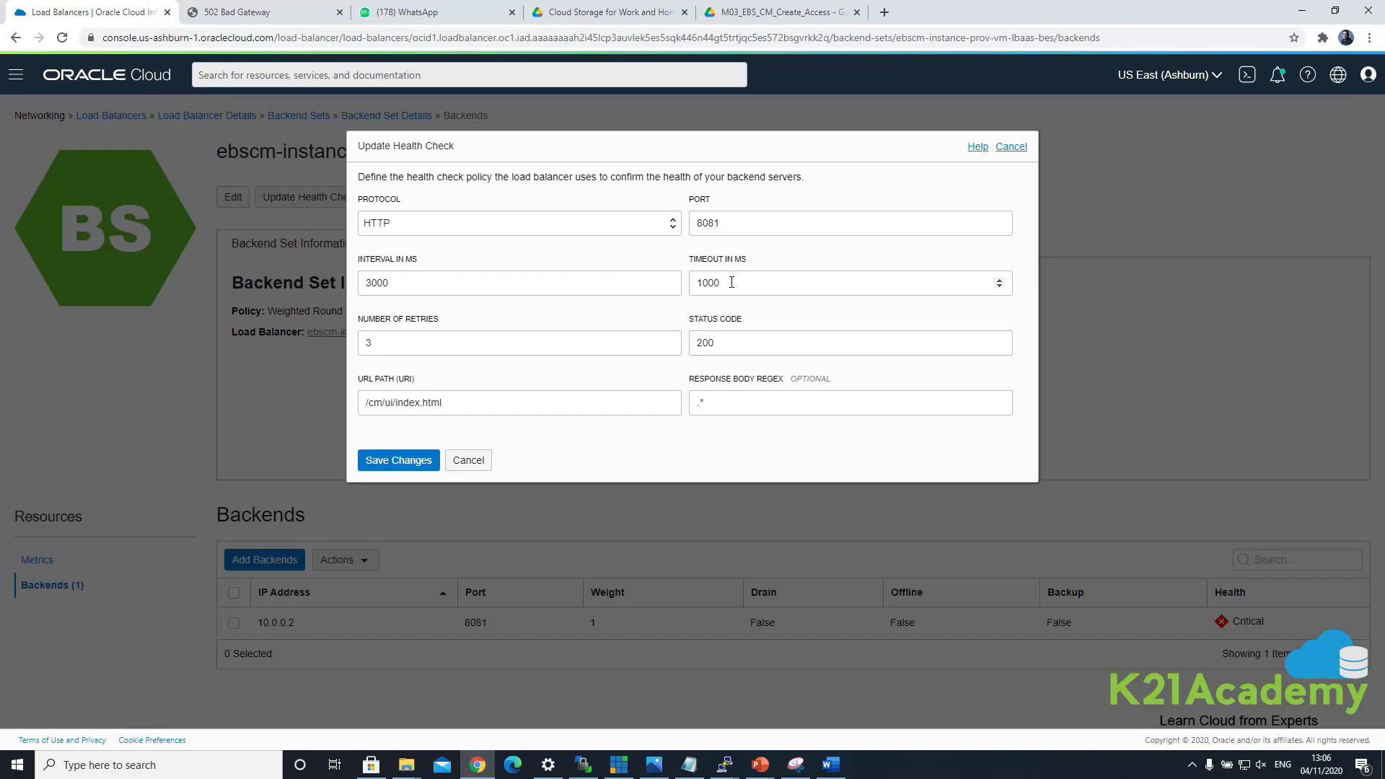
{"action": "left_click", "coordinate": [1012, 146]}
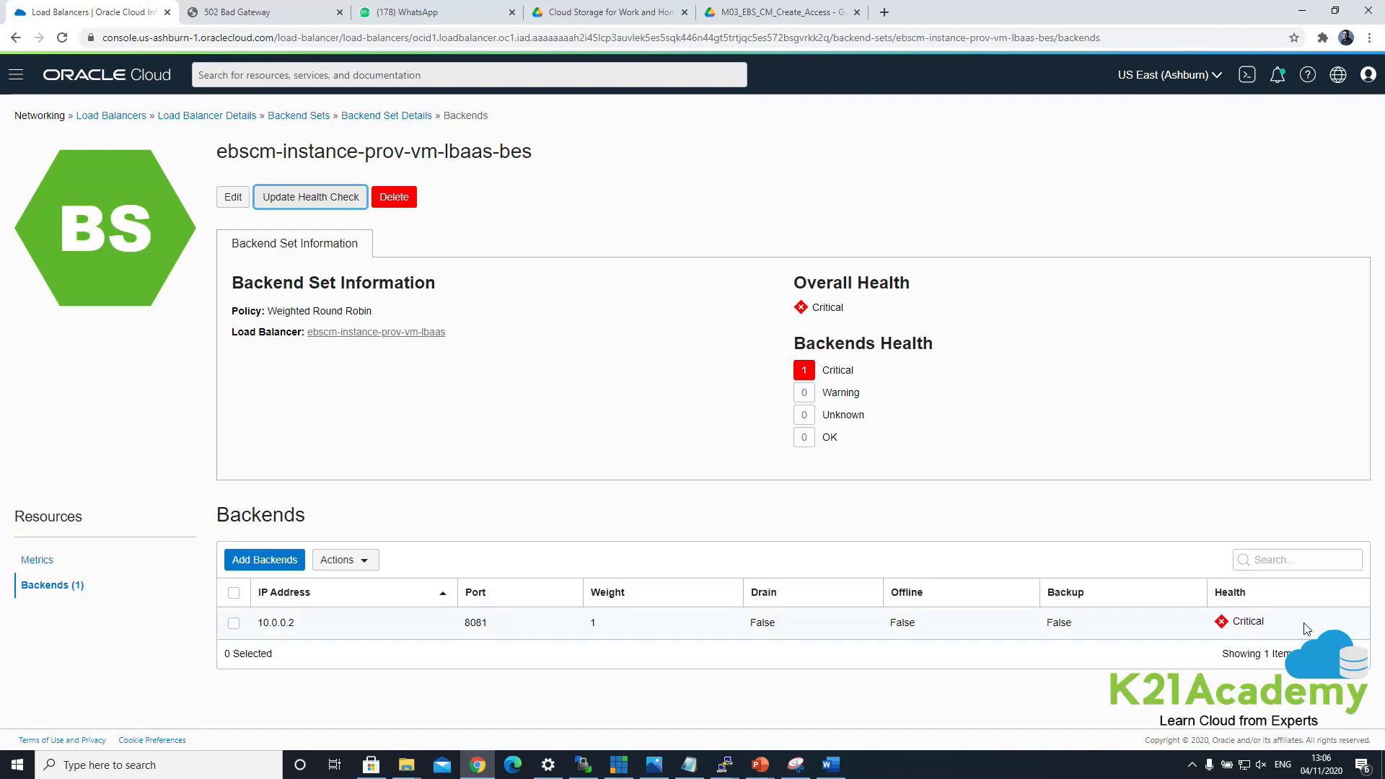
{"action": "mouse_move", "coordinate": [1133, 627]}
{"action": "left_click", "coordinate": [344, 561]}
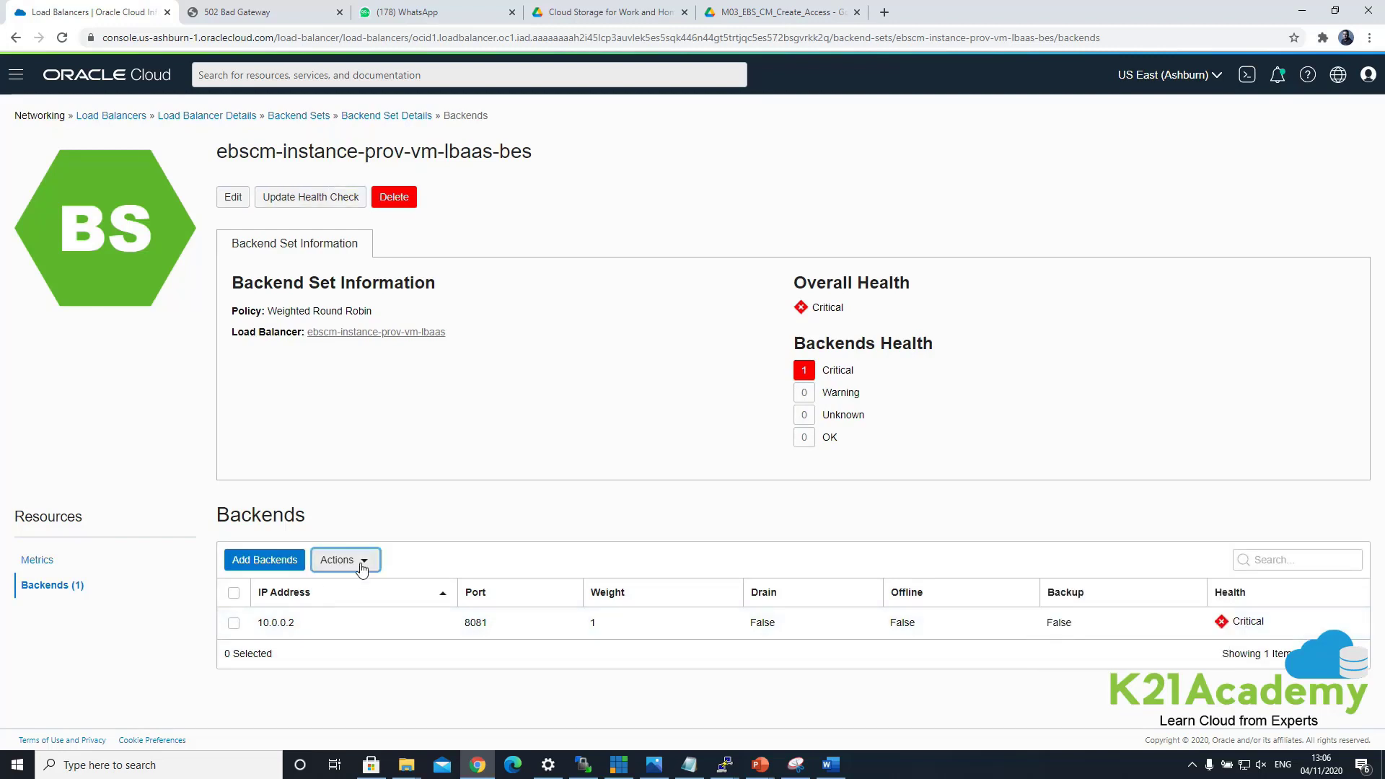
Reload the backend set's details and backends list, and compare the backend's health check details with the Backends Health summary.
{"action": "left_click", "coordinate": [386, 116]}
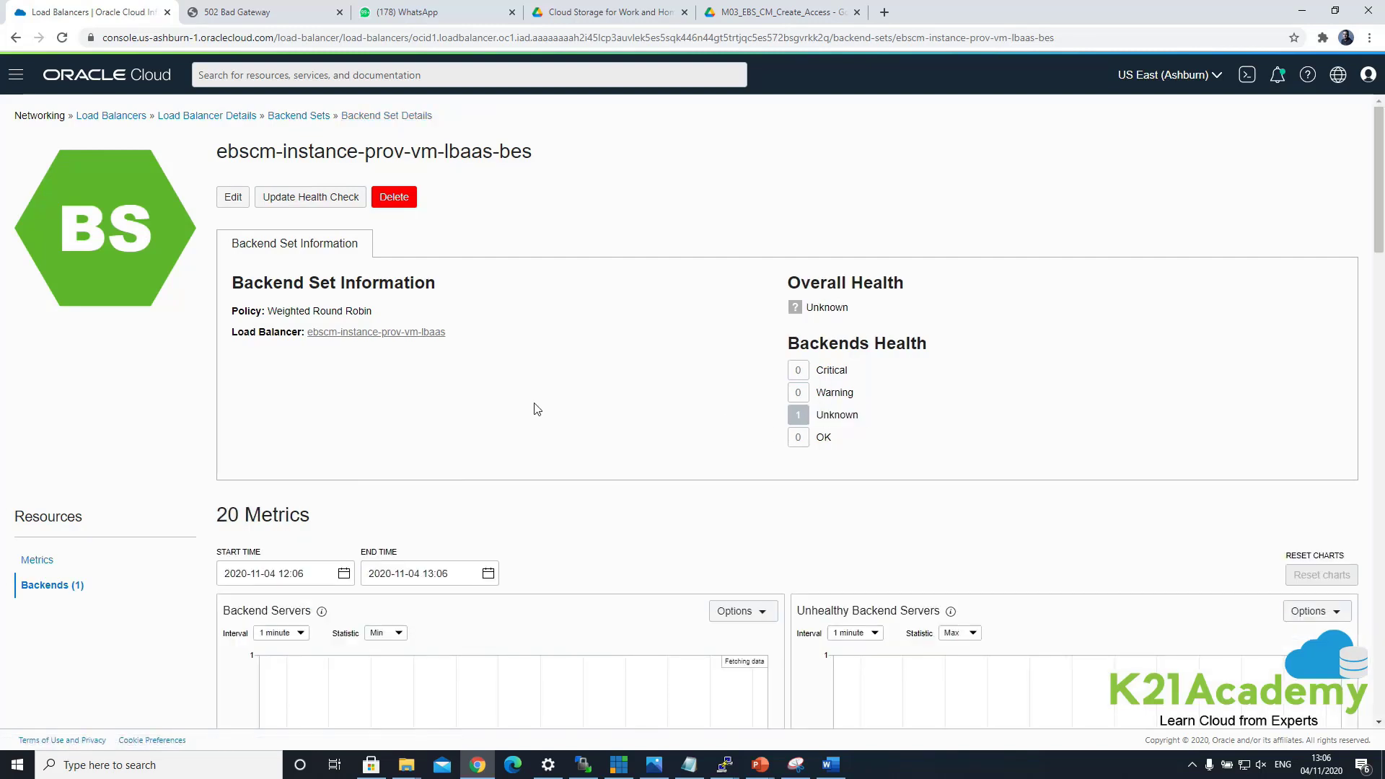
{"action": "left_click", "coordinate": [75, 590]}
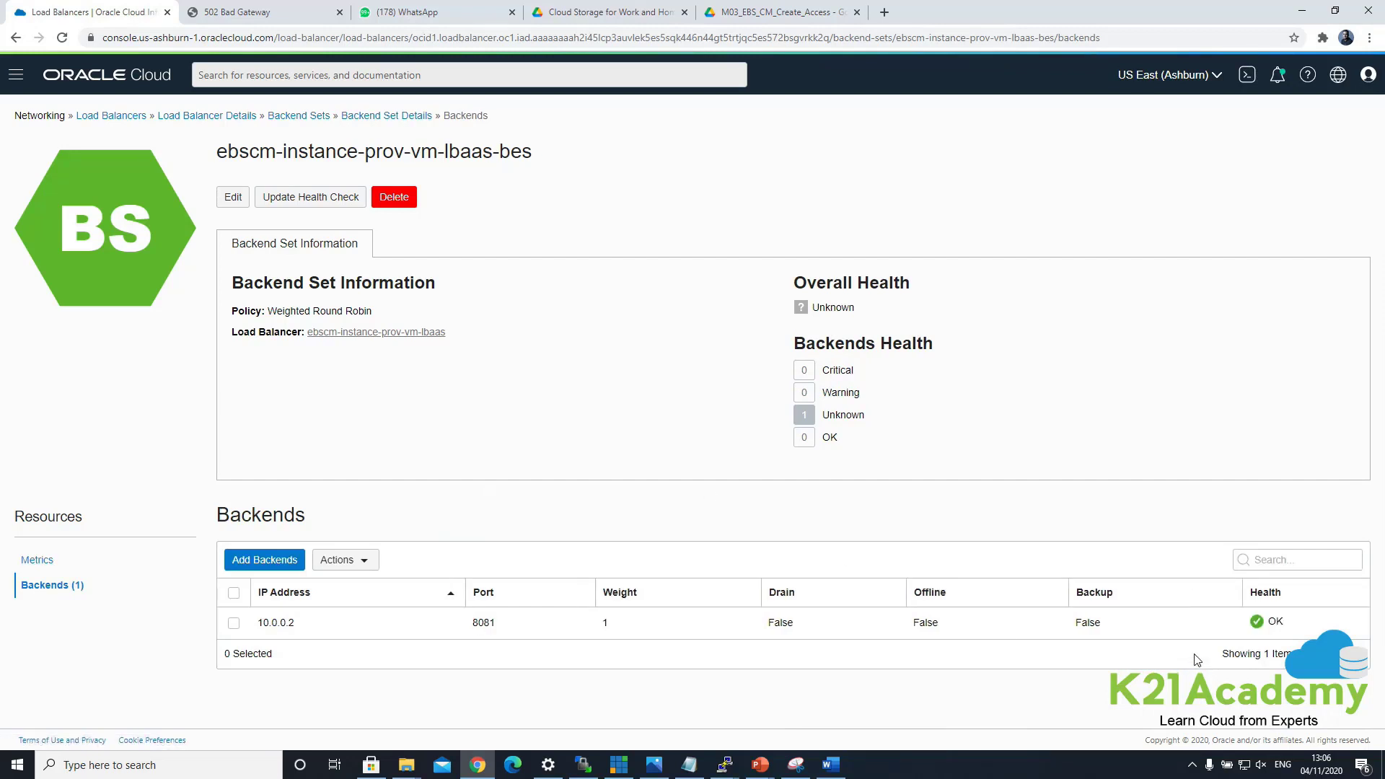
{"action": "mouse_move", "coordinate": [1280, 633]}
{"action": "left_click_drag", "start_coordinate": [823, 415], "coordinate": [859, 414]}
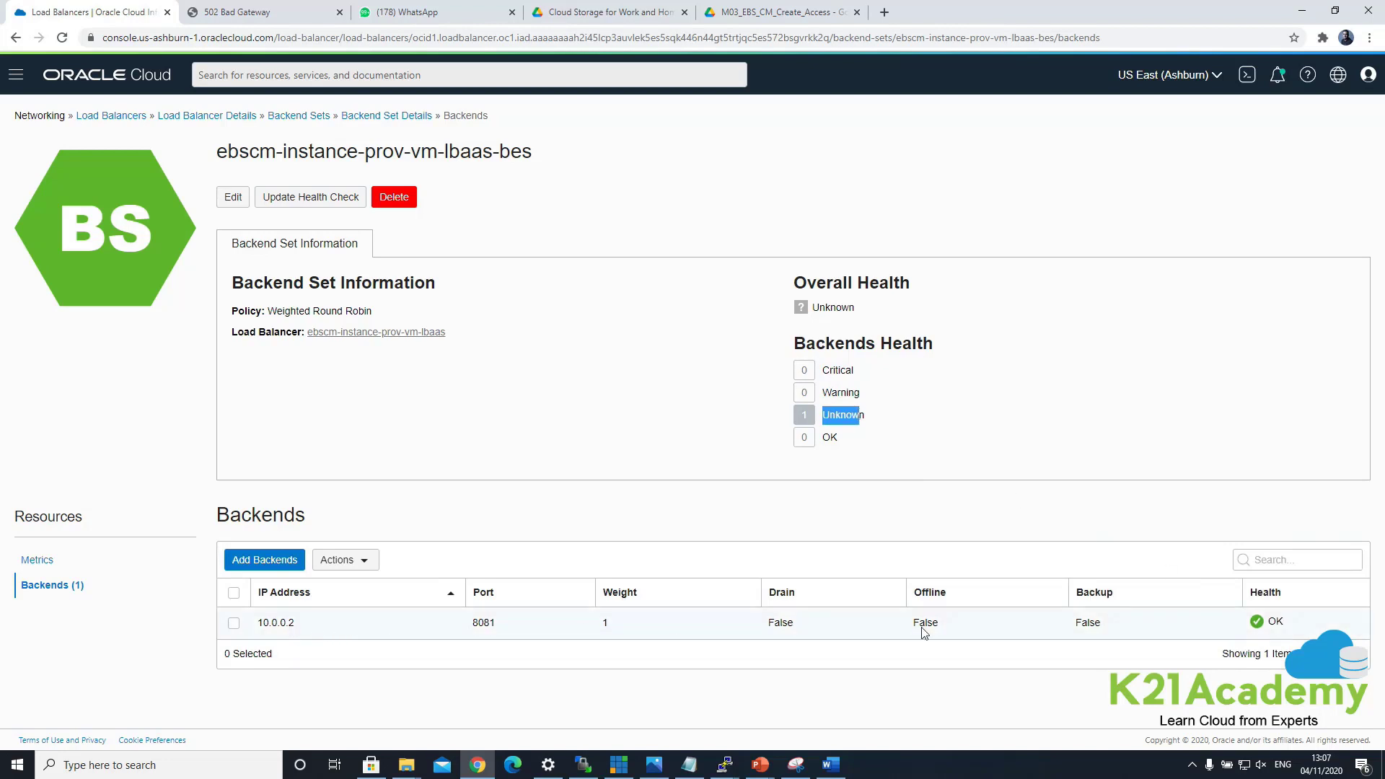
{"action": "mouse_move", "coordinate": [1263, 622]}
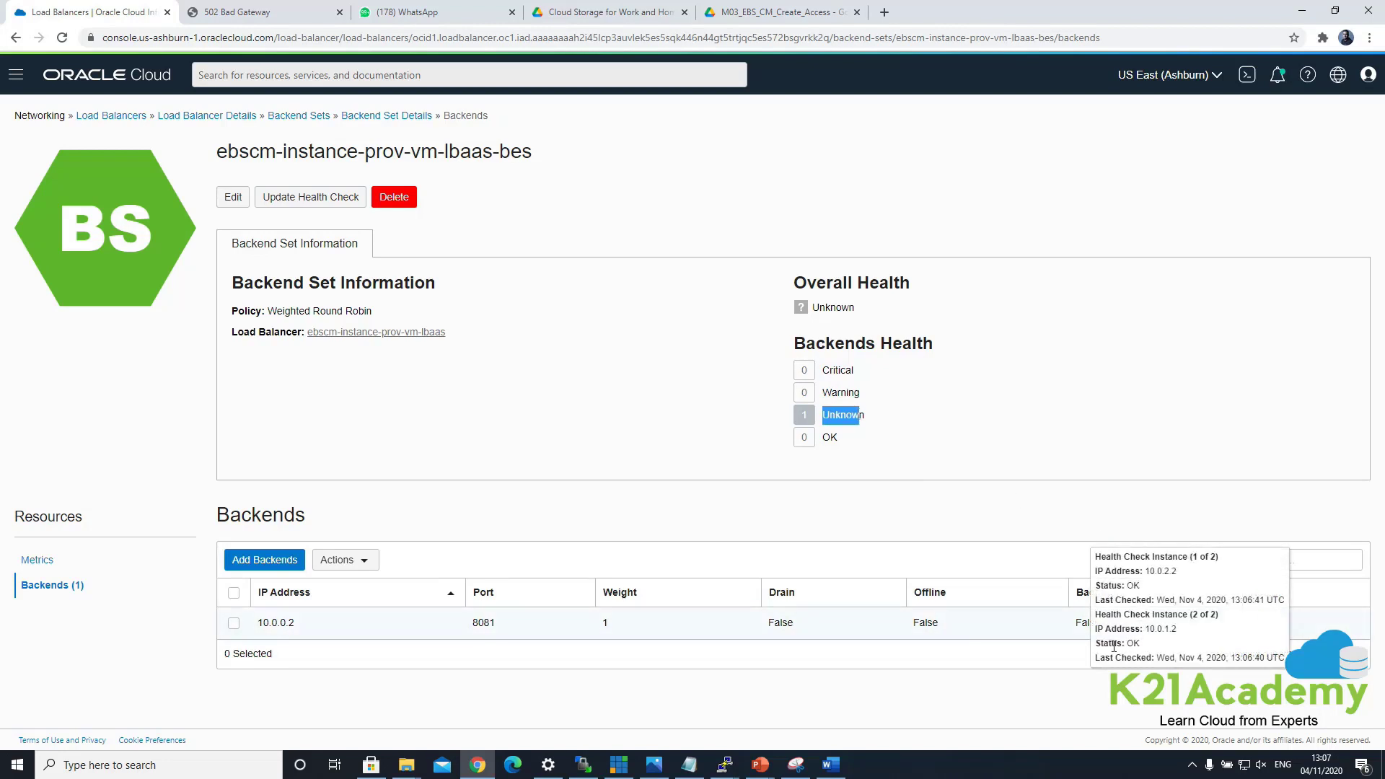
{"action": "left_click_drag", "start_coordinate": [1113, 644], "coordinate": [1151, 645]}
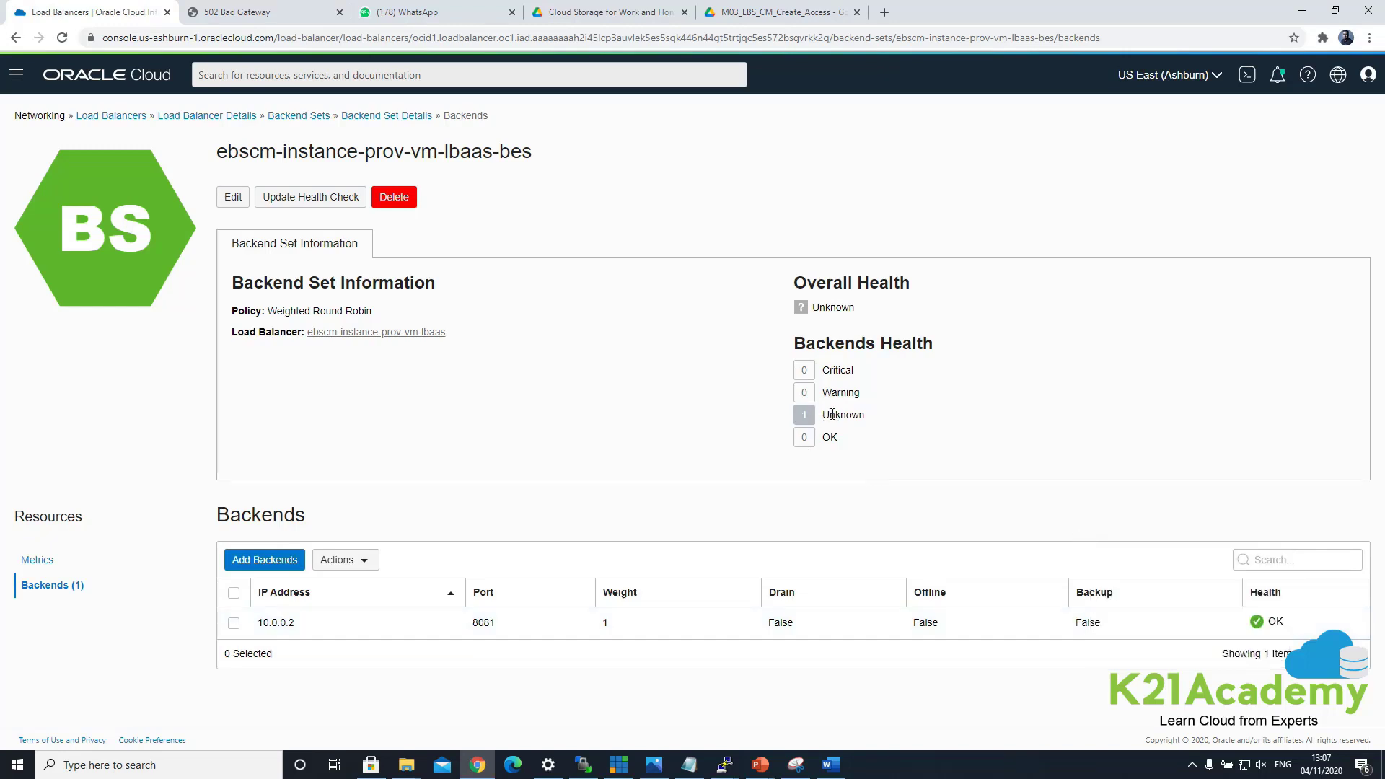
{"action": "left_click_drag", "start_coordinate": [832, 414], "coordinate": [891, 416]}
Go back through the load balancer's details to the Load Balancers list and check the overall health of ebscm-instance-prov-vm-lbaas.
{"action": "left_click", "coordinate": [296, 118]}
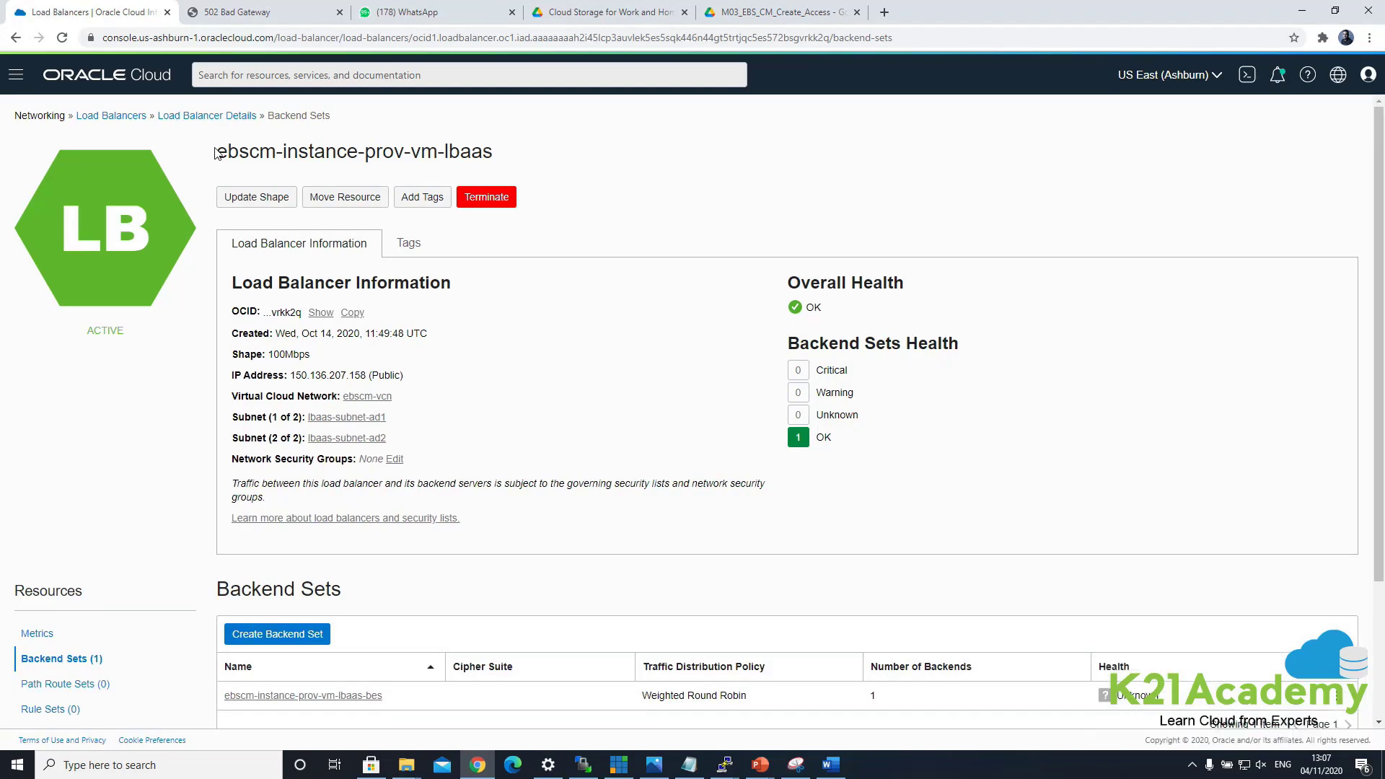
{"action": "left_click", "coordinate": [199, 120]}
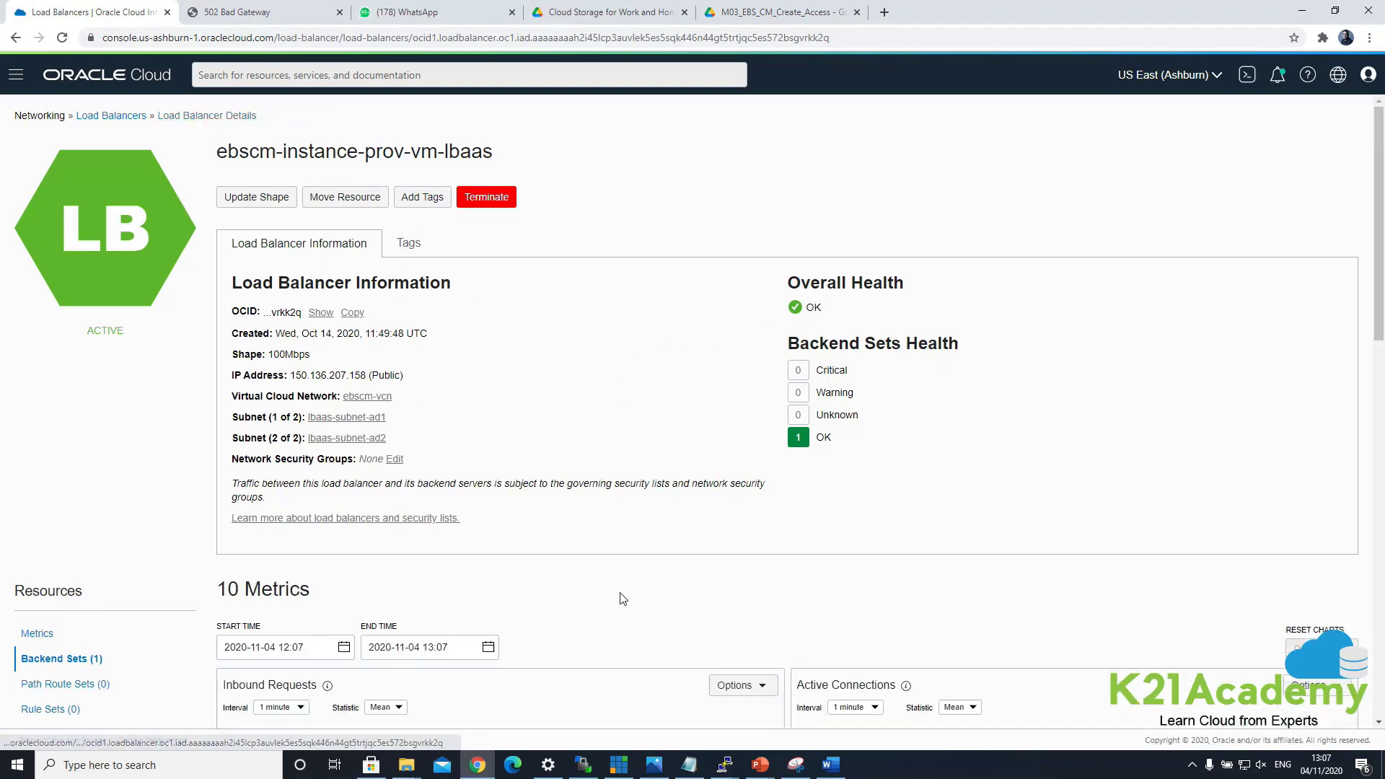
{"action": "left_click", "coordinate": [122, 116]}
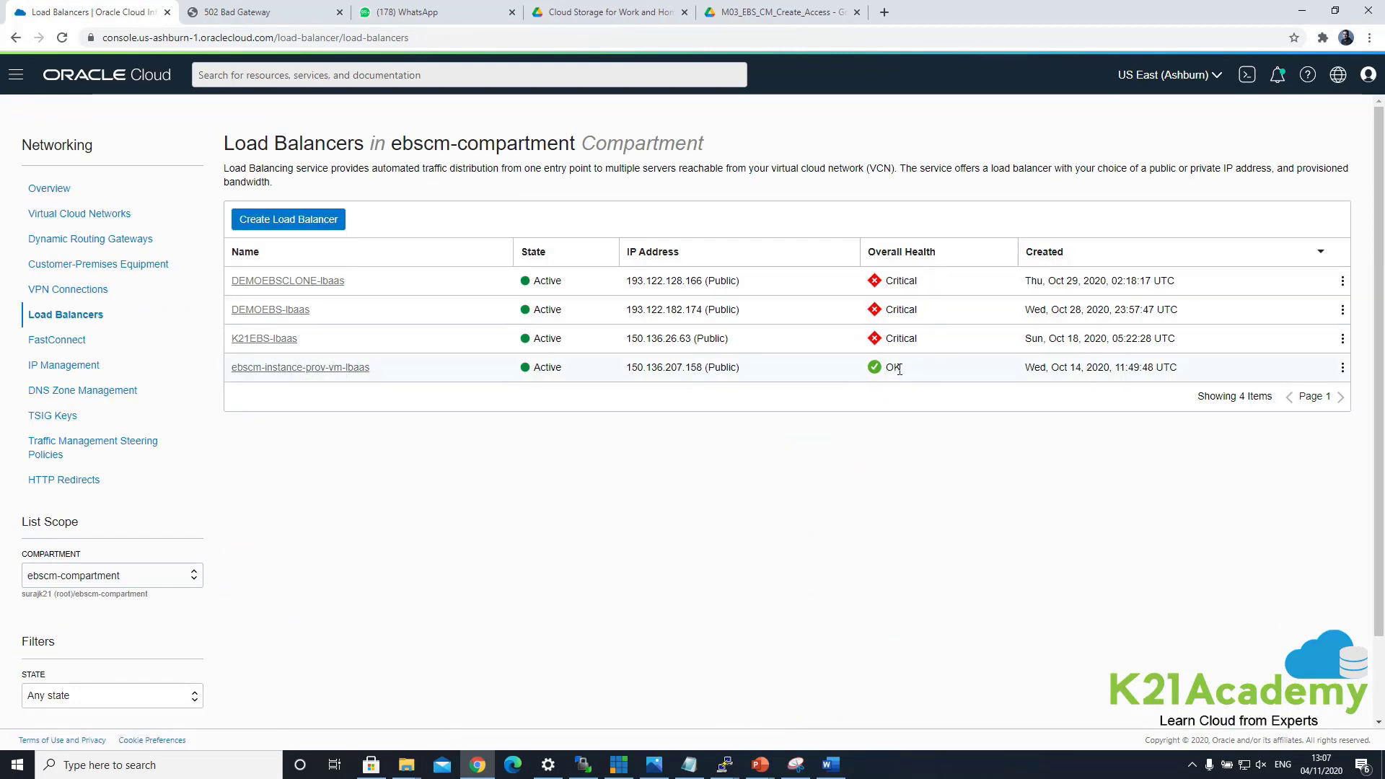
Reload the EBS Cloud Manager page at 150.136.207.158/cm/ui/ in its browser tab.
{"action": "left_click", "coordinate": [274, 14]}
{"action": "left_click", "coordinate": [302, 39]}
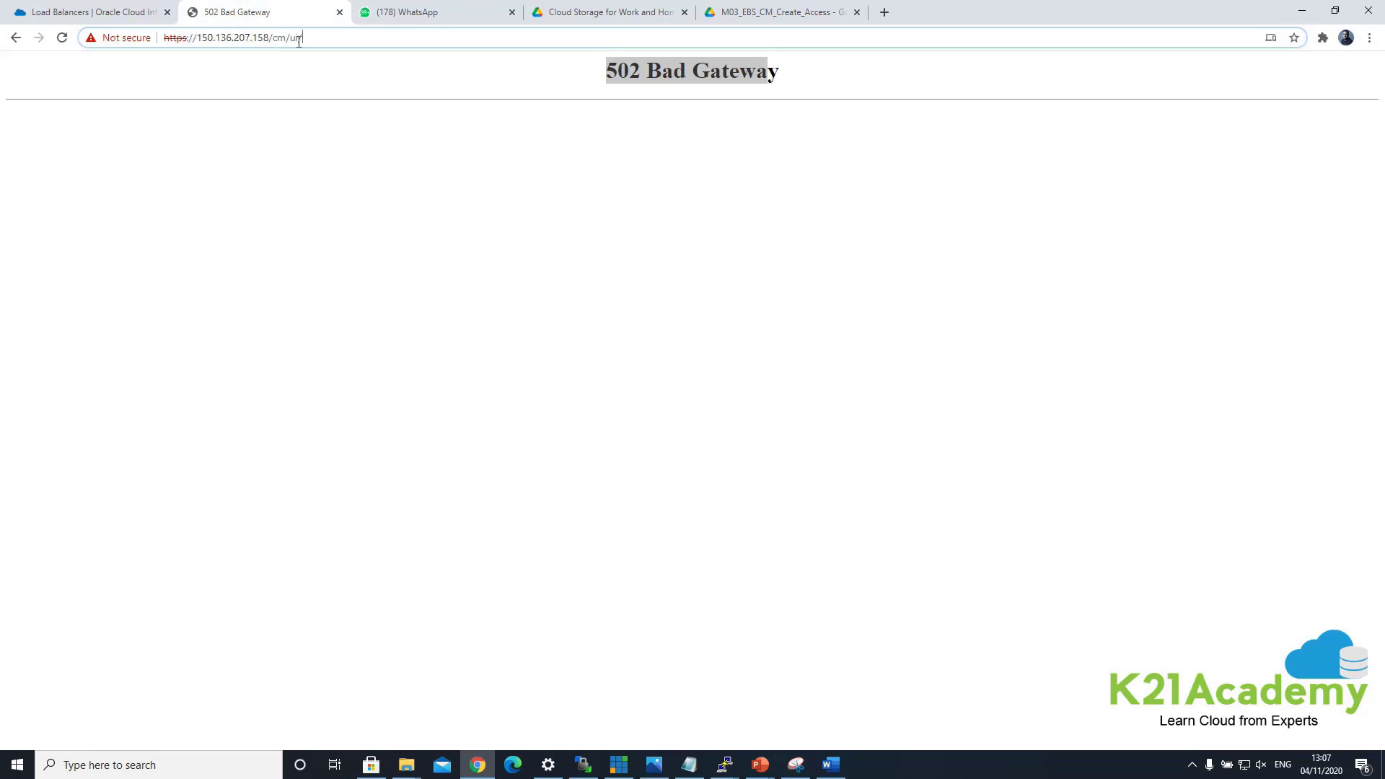
{"action": "key", "text": "Return"}
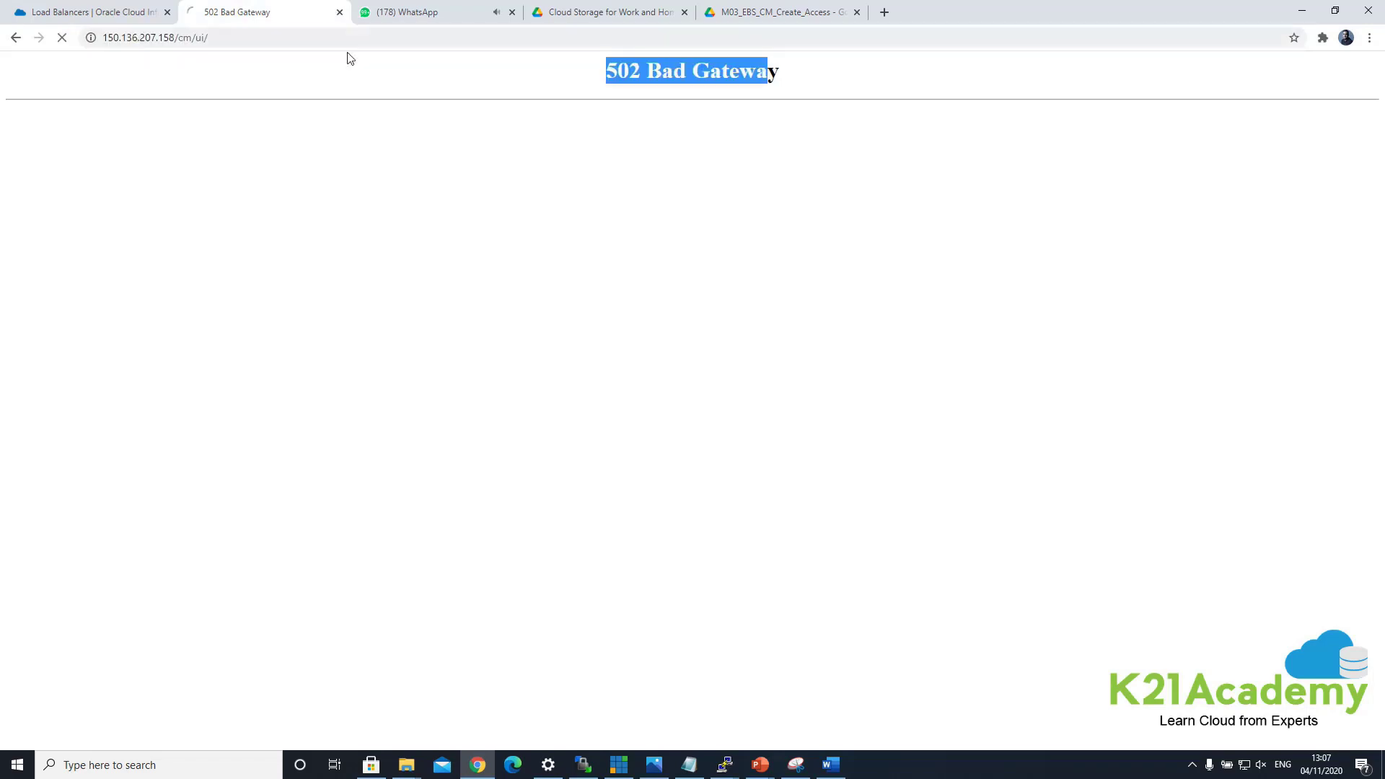